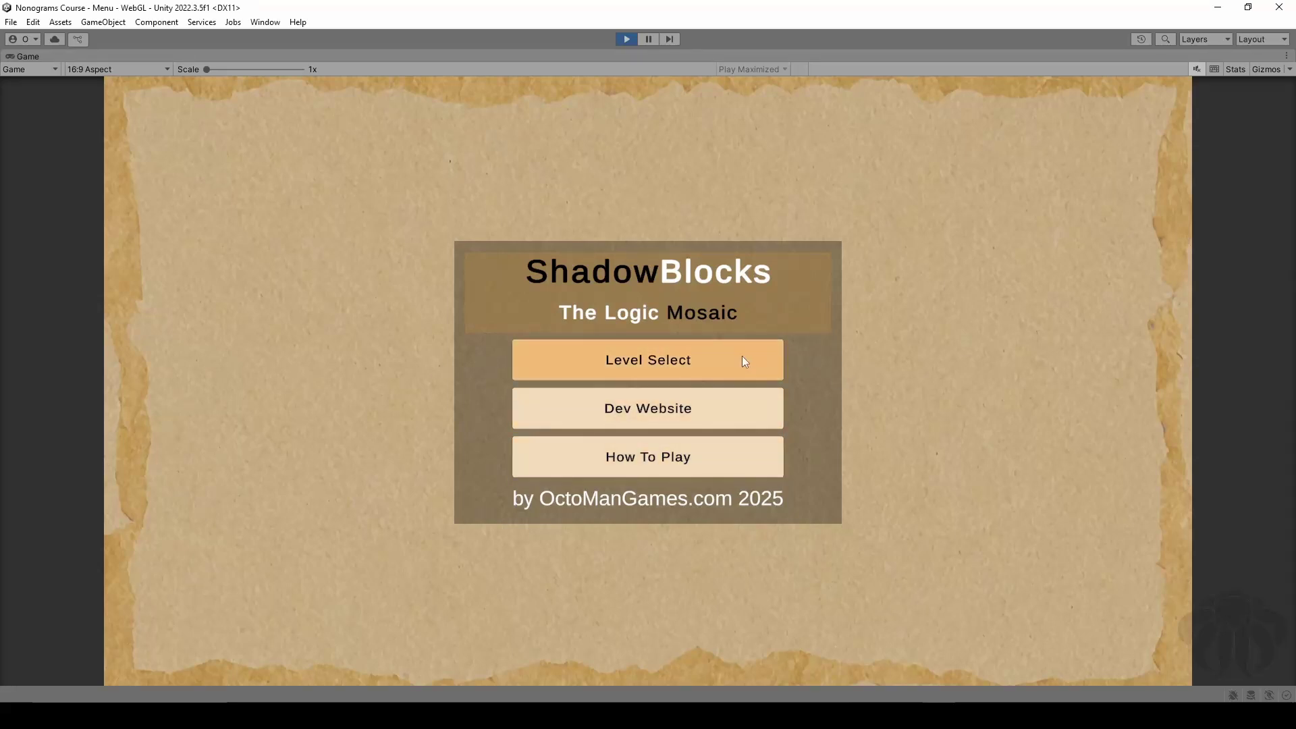
- From Level Select, browse the 5-8 and 9-12 size lists, then start the 7 x 7 Key puzzle
left_click(682, 360)
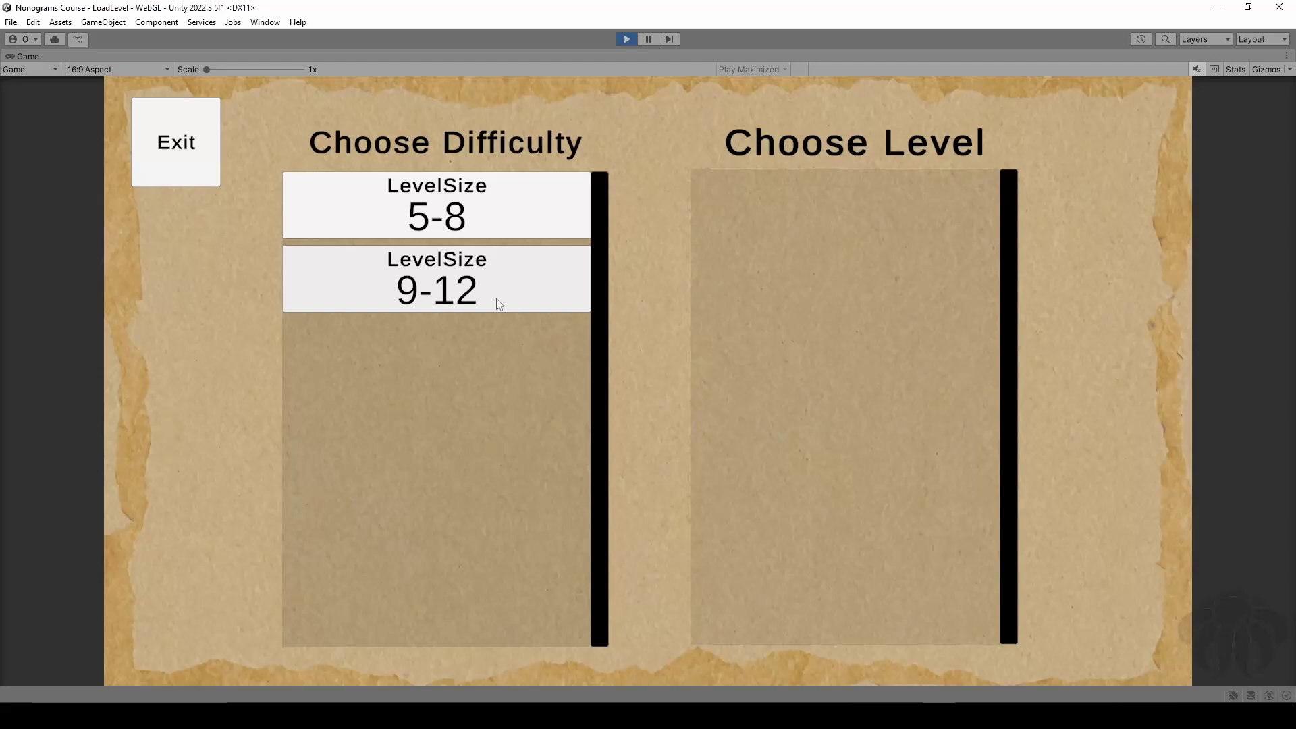
left_click(492, 212)
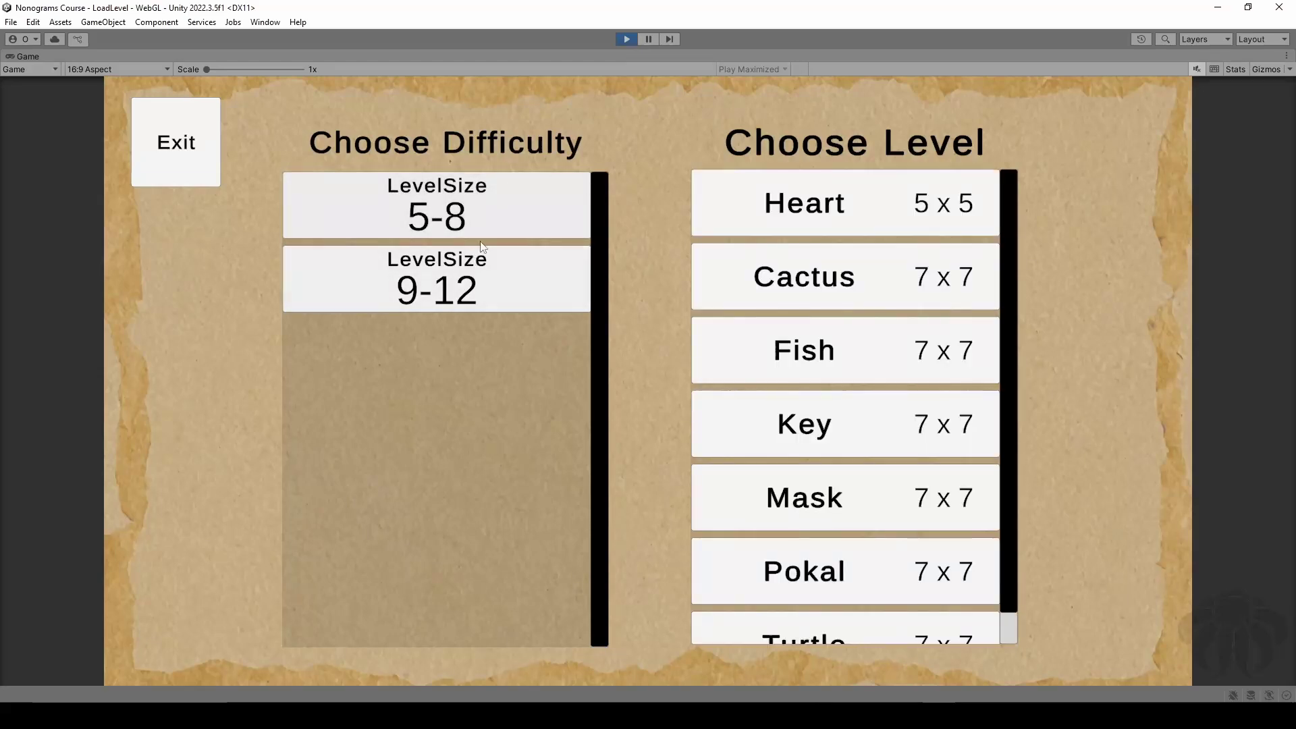
scroll(850, 445, "down", 2)
scroll(831, 432, "up", 2)
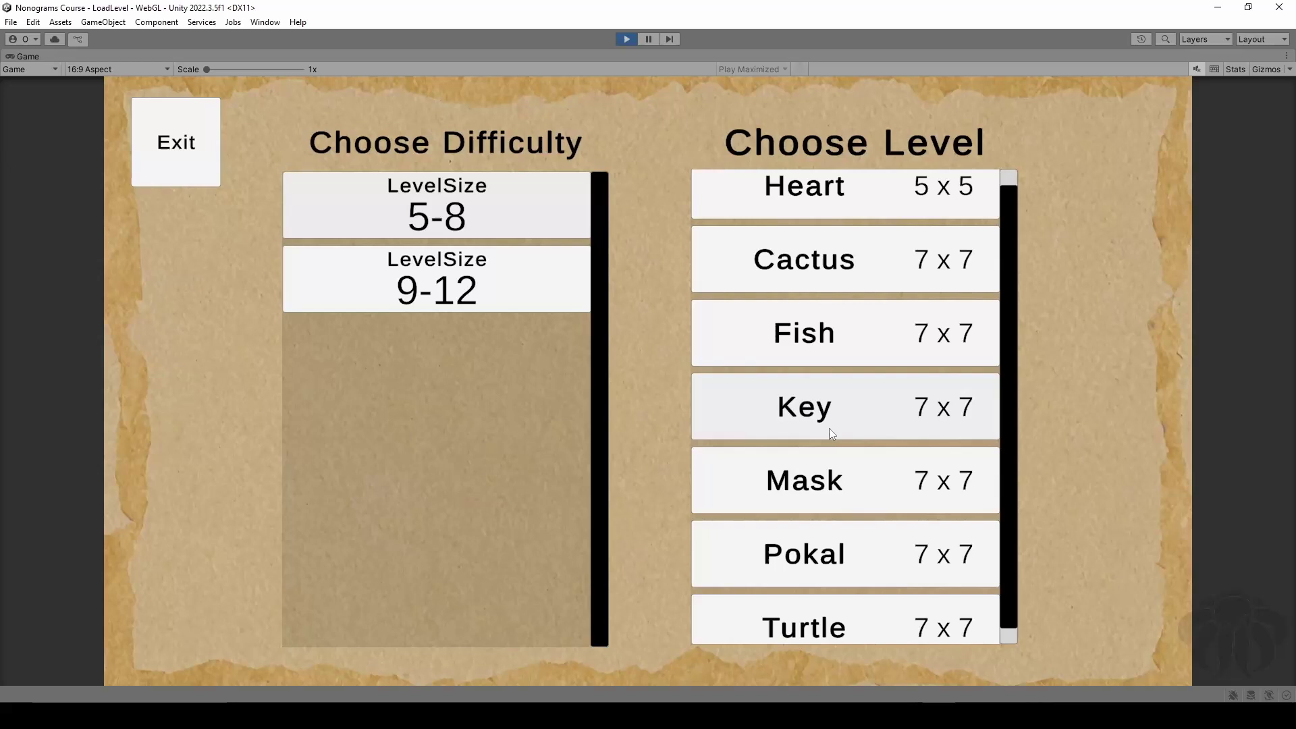
left_click(502, 293)
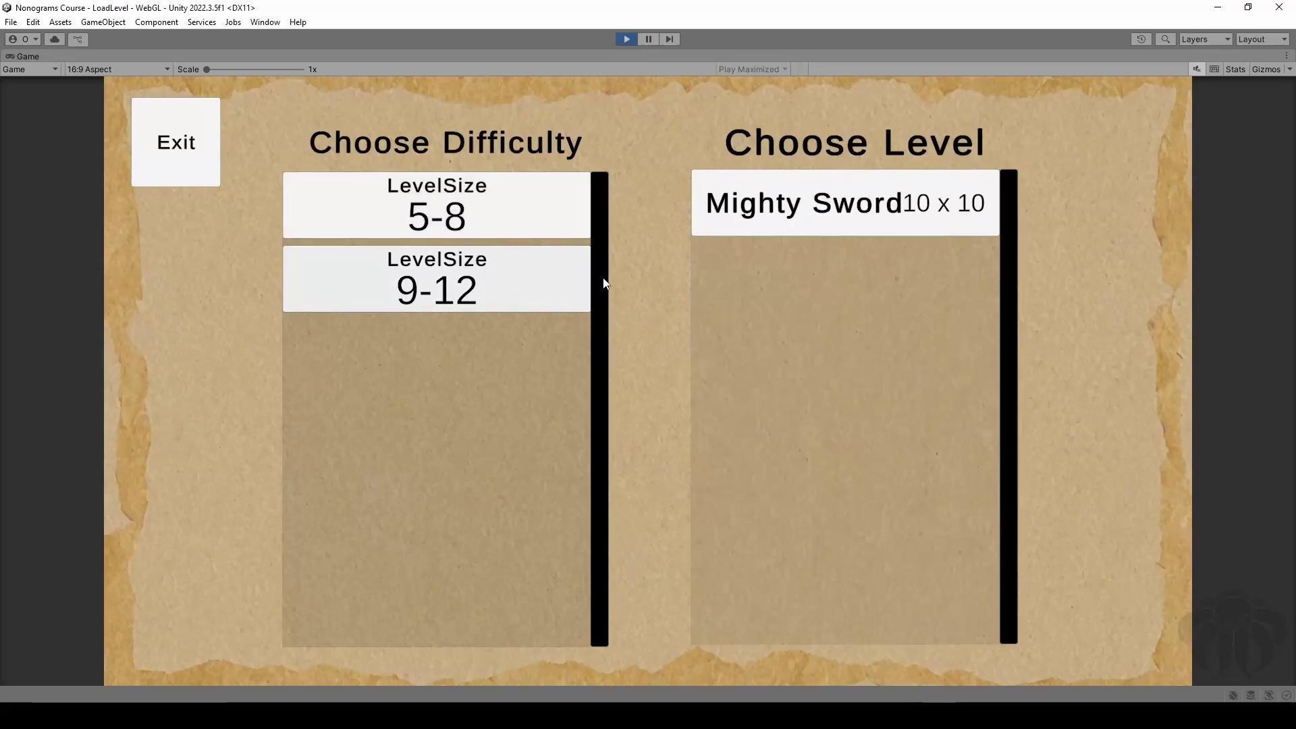
left_click(488, 193)
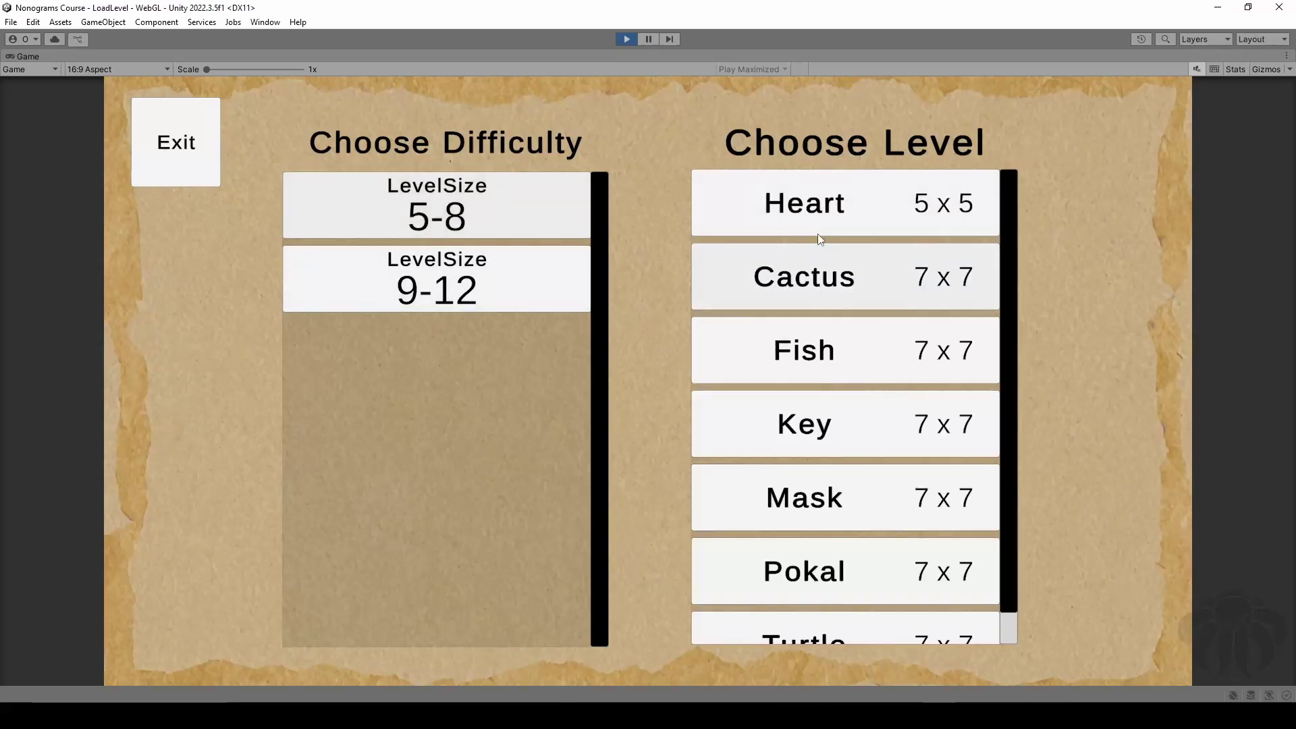
scroll(848, 318, "down", 1)
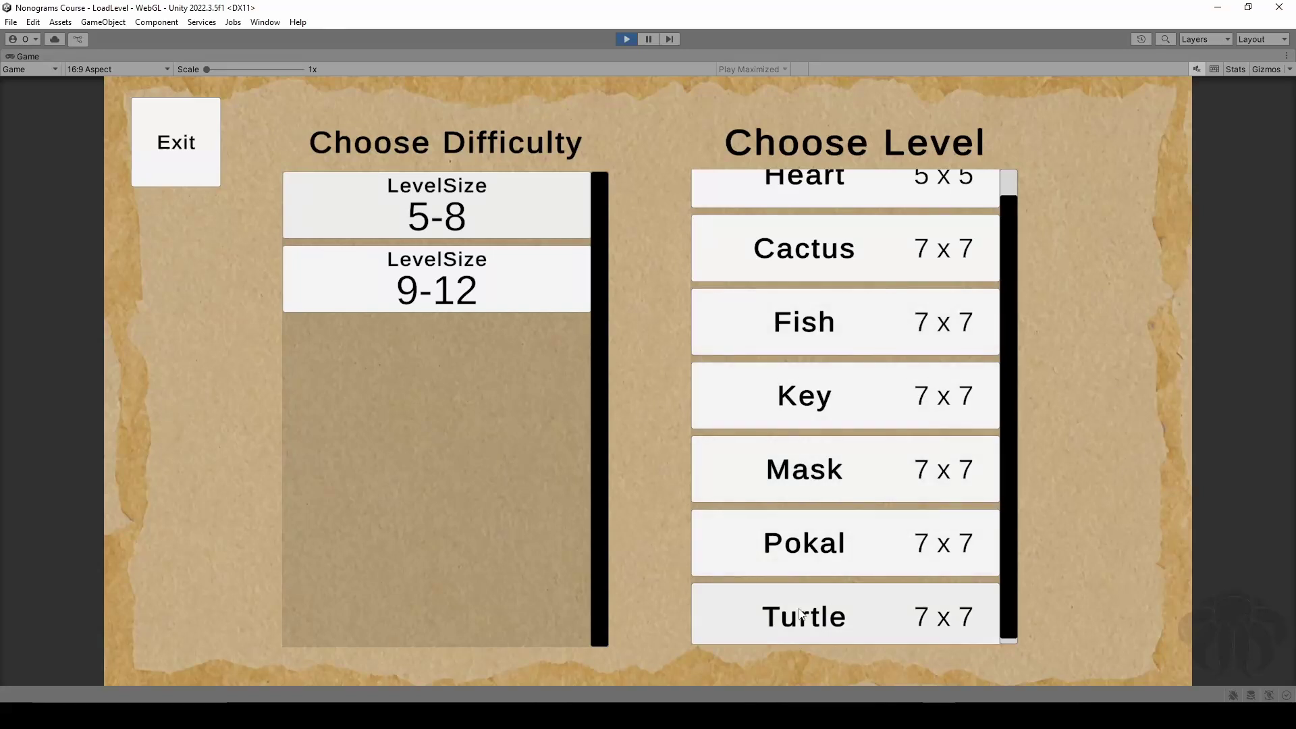
left_click(817, 391)
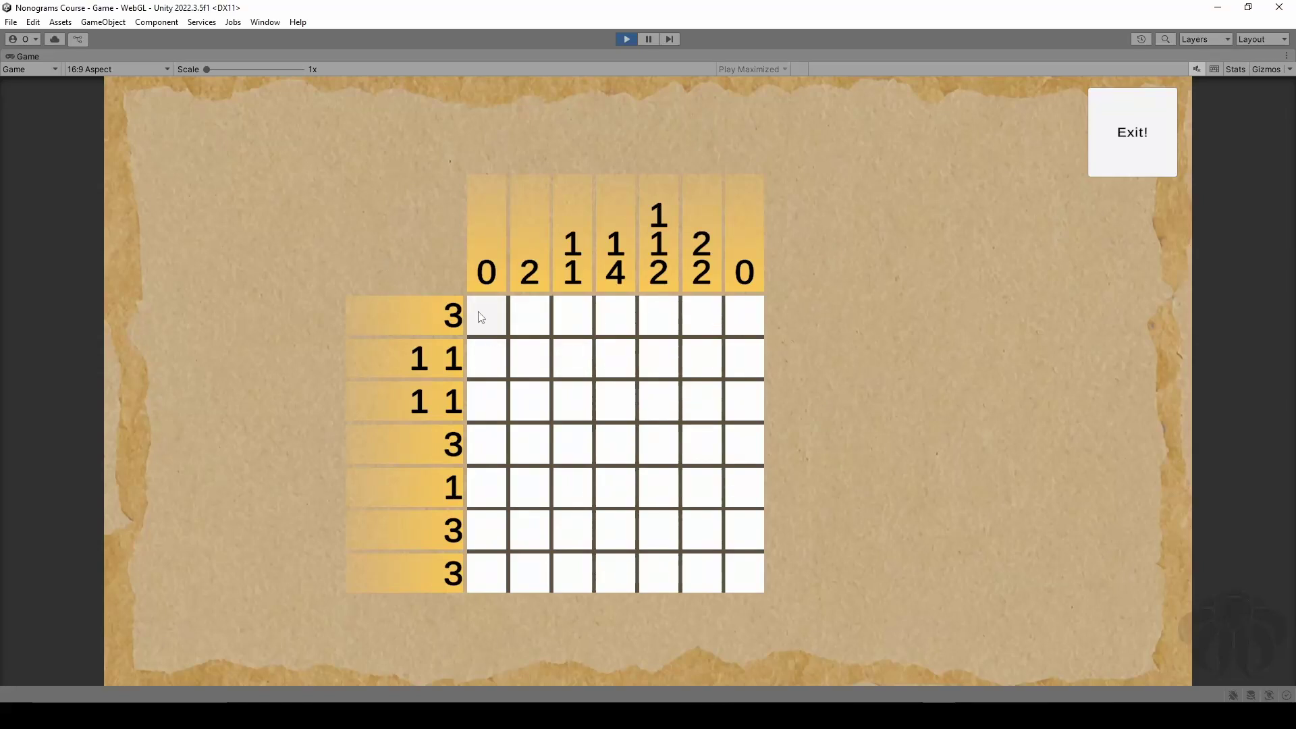
- Put X marks on the top-left and top-right cells and clear a filled cell in the rightmost column
right_click(503, 305)
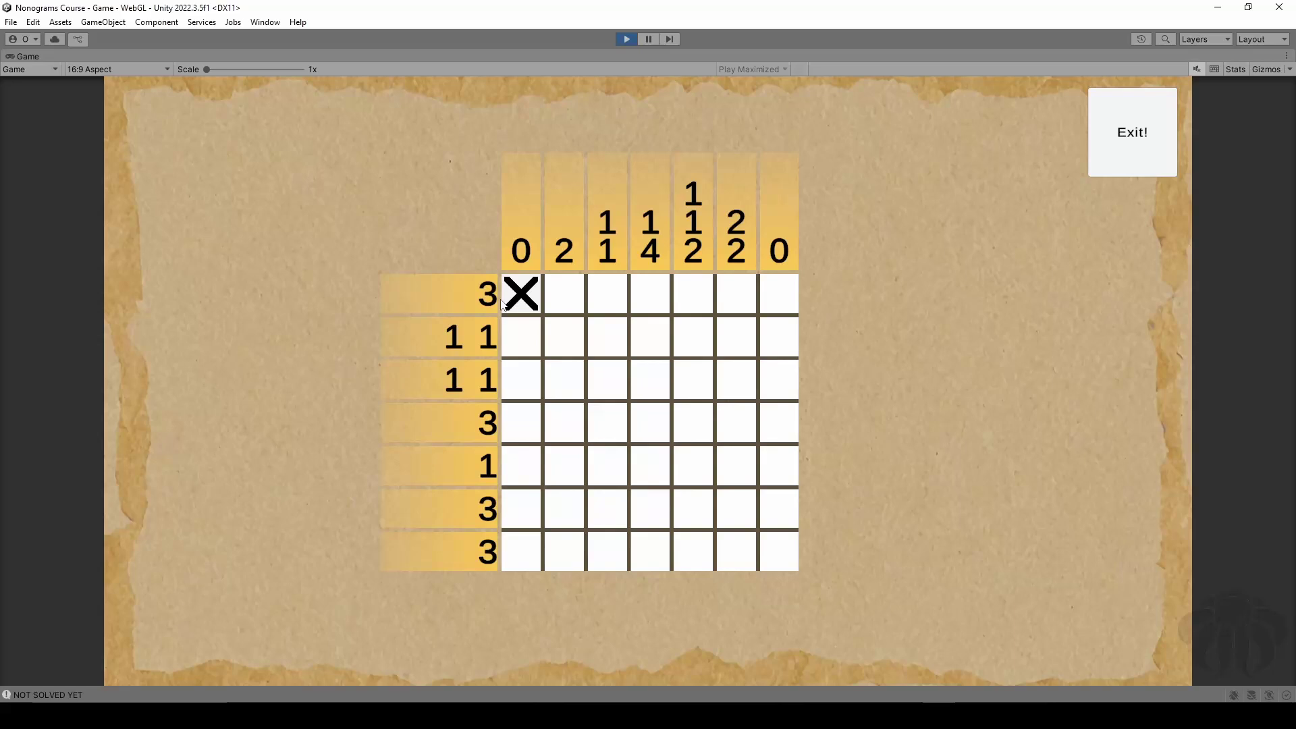
right_click(796, 303)
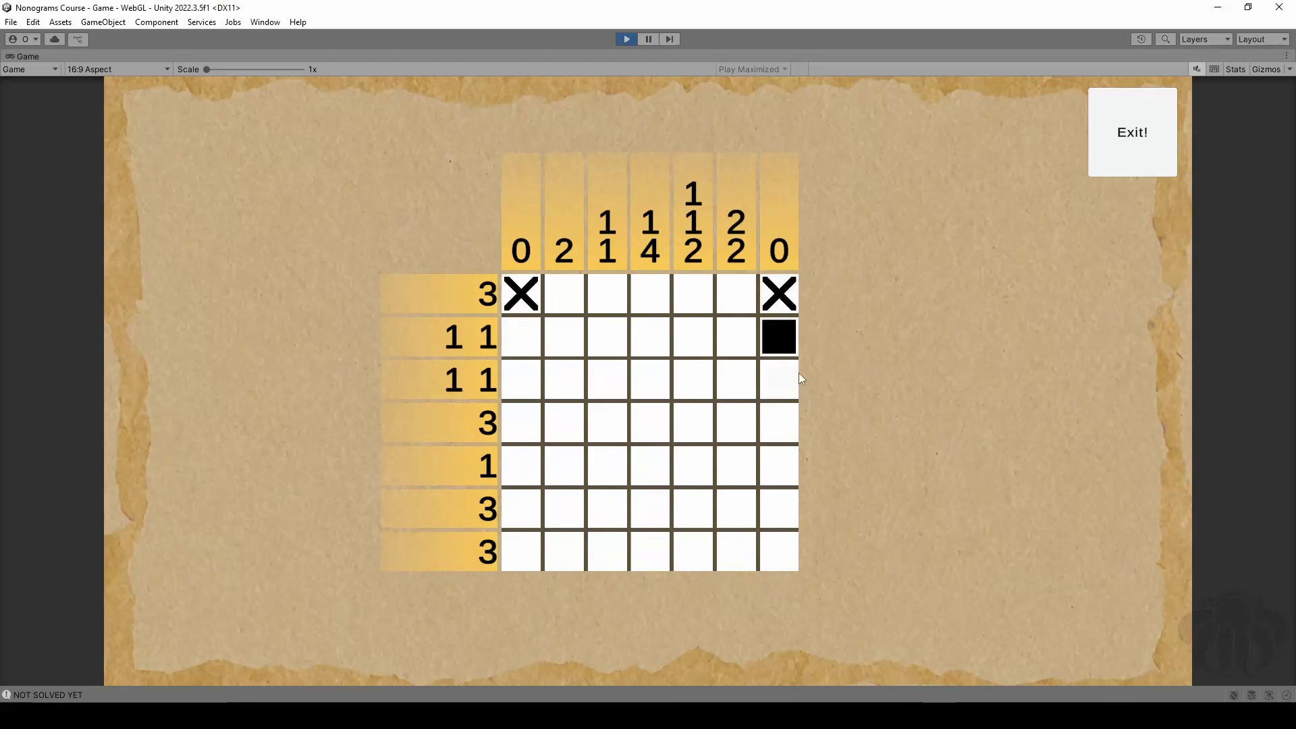
left_click(790, 341)
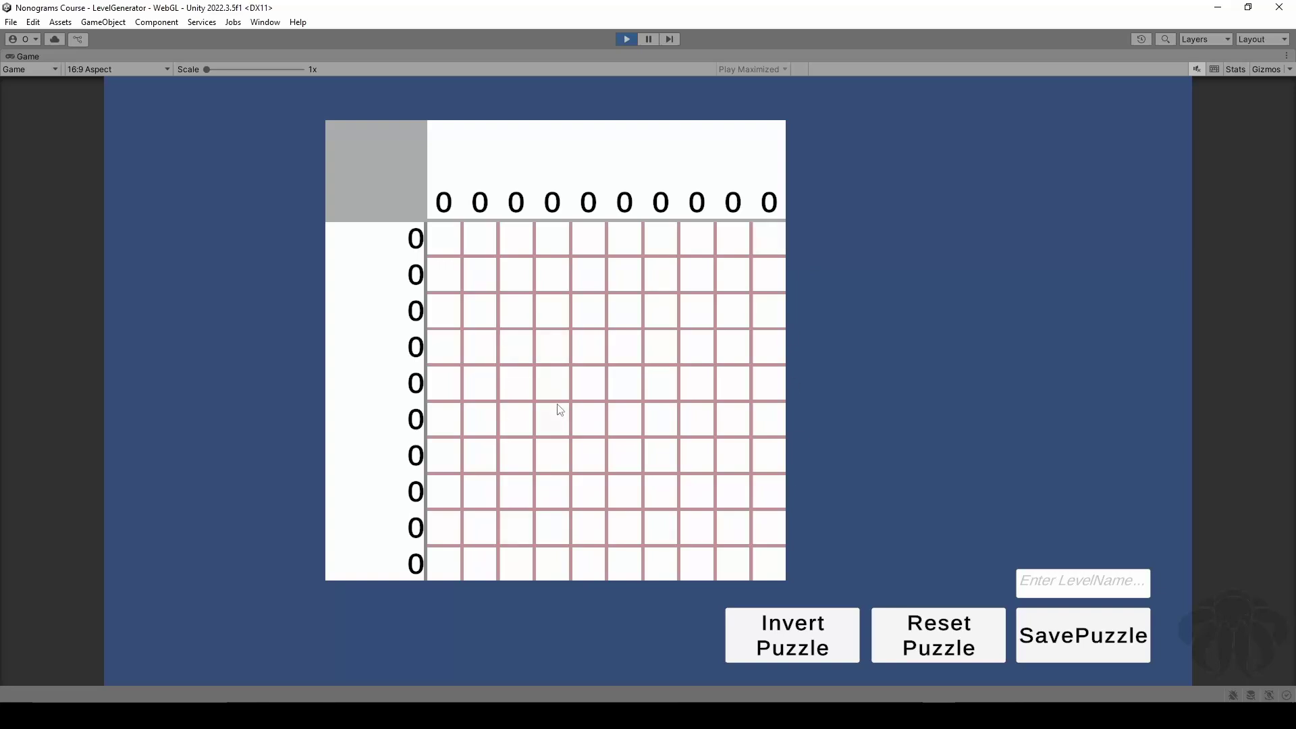
- Fill the figure's body block and its upper cells in rows 1–3, including row 1 columns 9–10
left_click(559, 356)
mouse_move(559, 356)
left_mouse_down()
mouse_move(661, 353)
mouse_move(662, 376)
mouse_move(549, 384)
mouse_move(559, 414)
mouse_move(585, 425)
mouse_move(660, 420)
mouse_move(530, 287)
mouse_move(480, 256)
mouse_move(480, 242)
left_mouse_up()
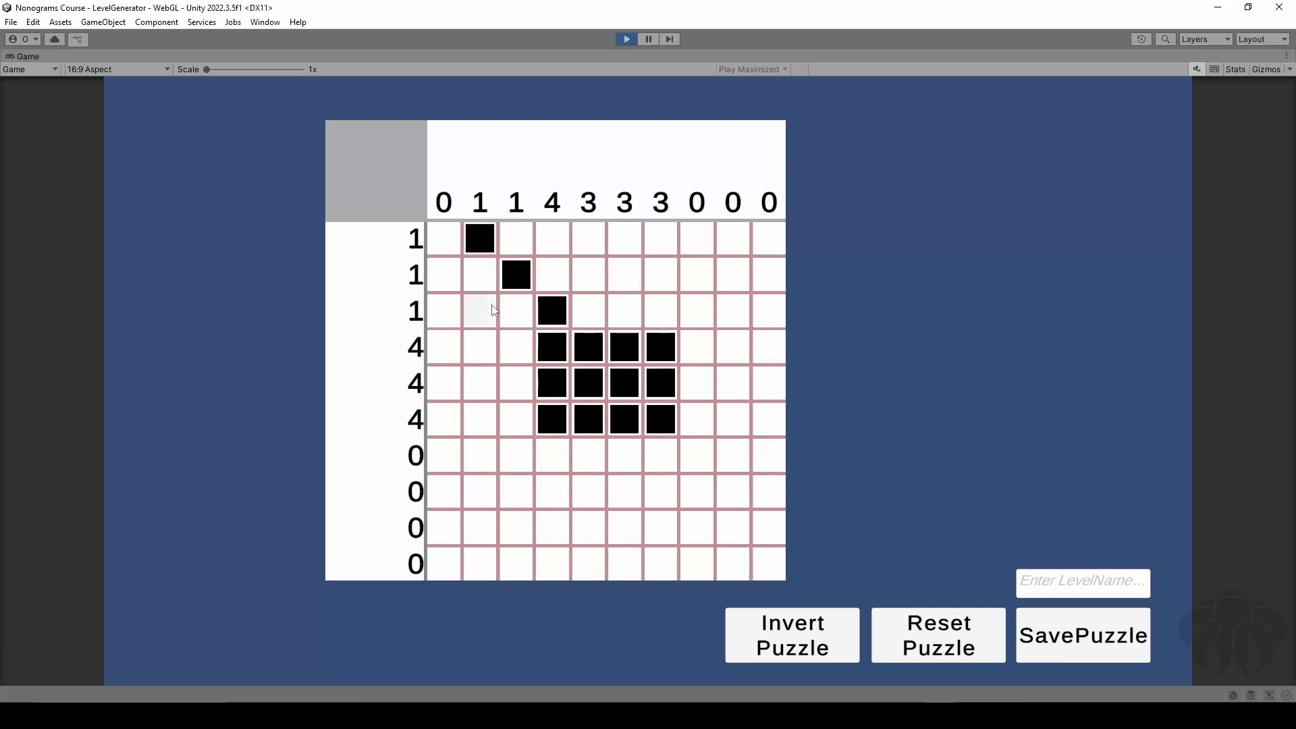
left_click(443, 243)
left_click(665, 314)
left_click(697, 275)
left_click_drag(724, 240, 769, 242)
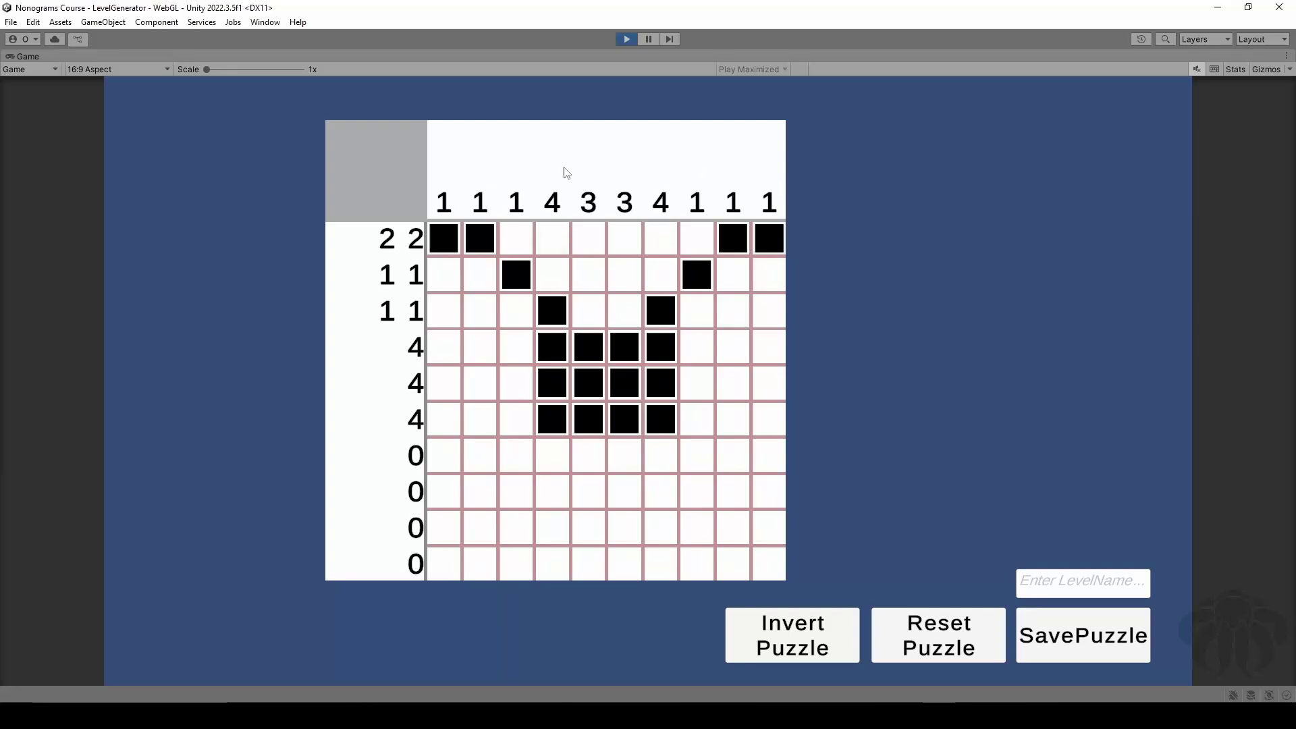
- Shape the lower figure in rows 6–9, filling and clearing cells in columns 4–7
left_click(553, 419)
left_click(661, 419)
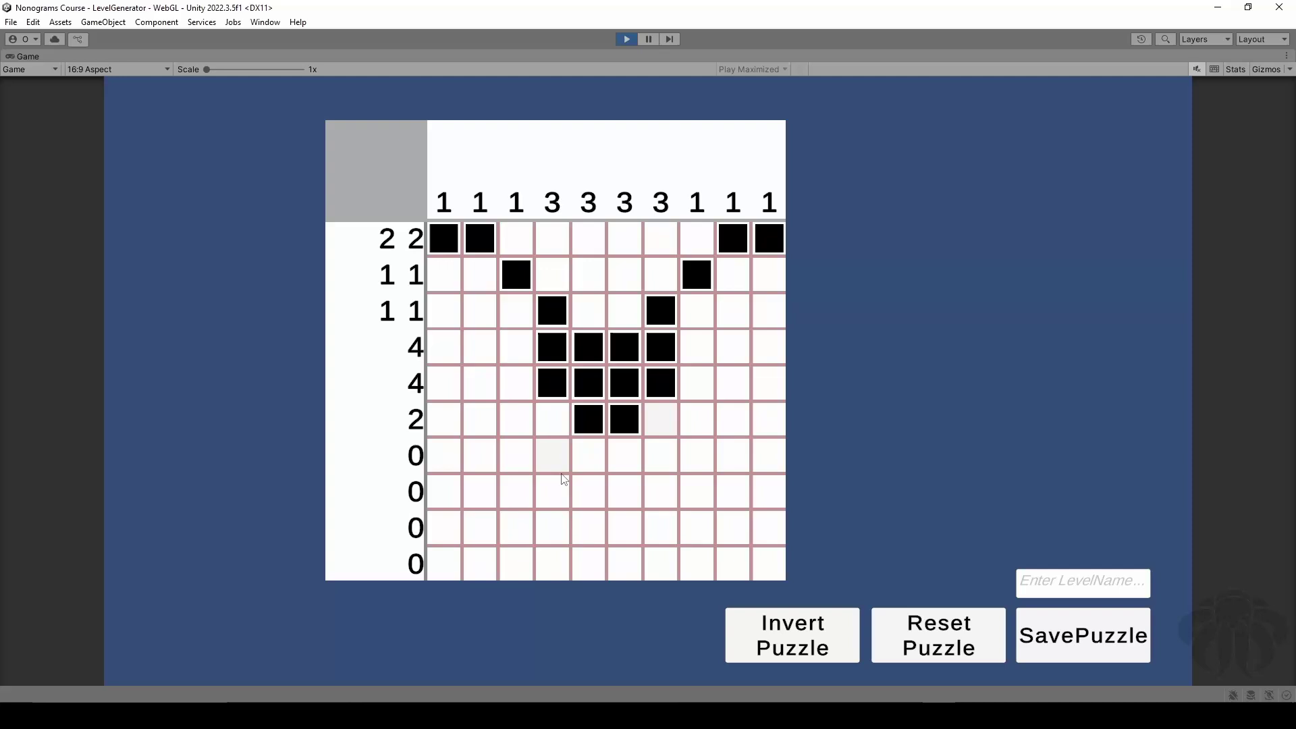
left_click(552, 455)
left_click(589, 491)
left_click(624, 491)
left_click(661, 455)
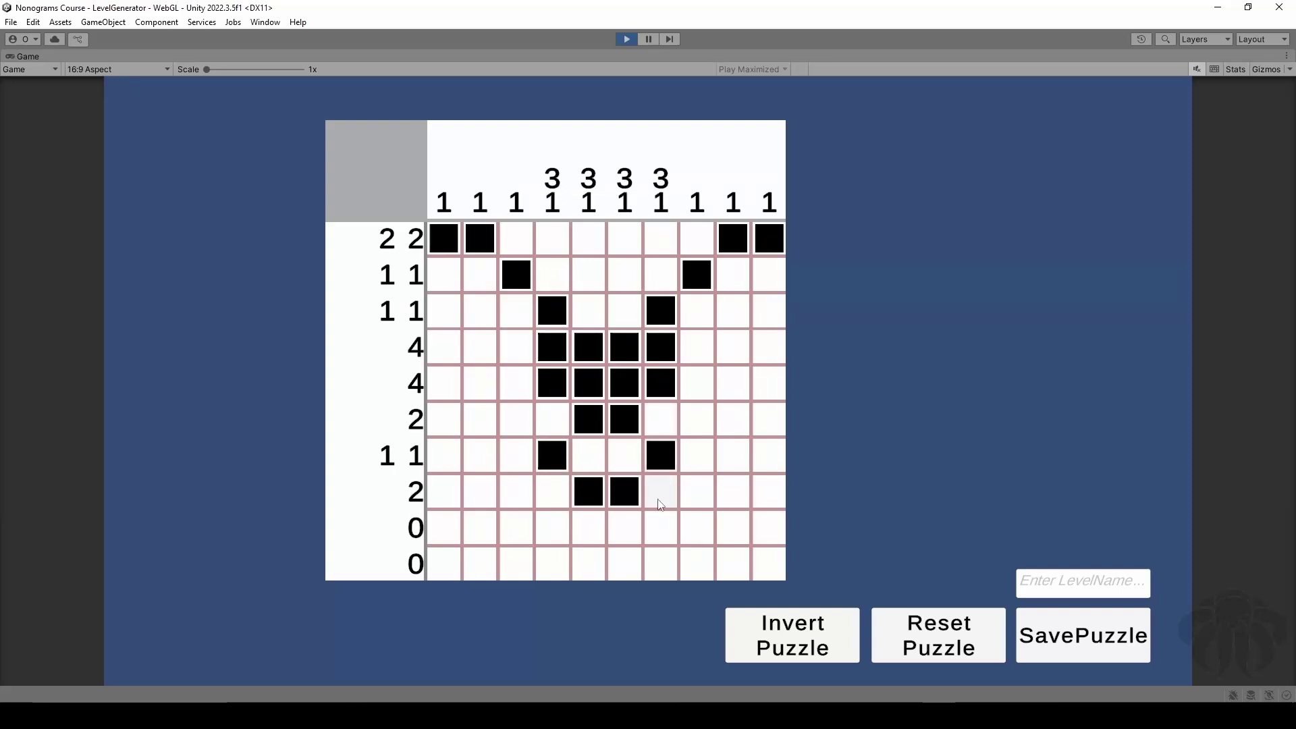
left_click(552, 492)
left_click(552, 528)
left_click(625, 528)
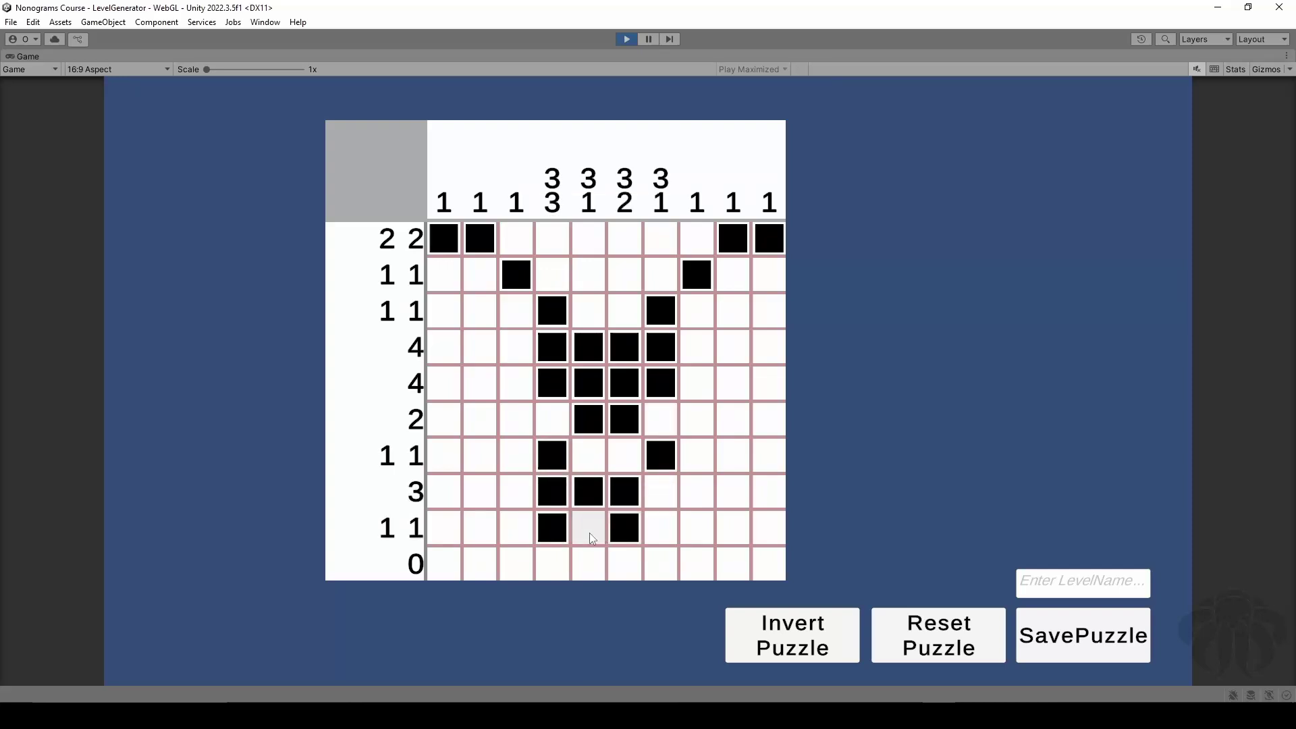
left_click(588, 528)
left_click(552, 528)
left_click(661, 528)
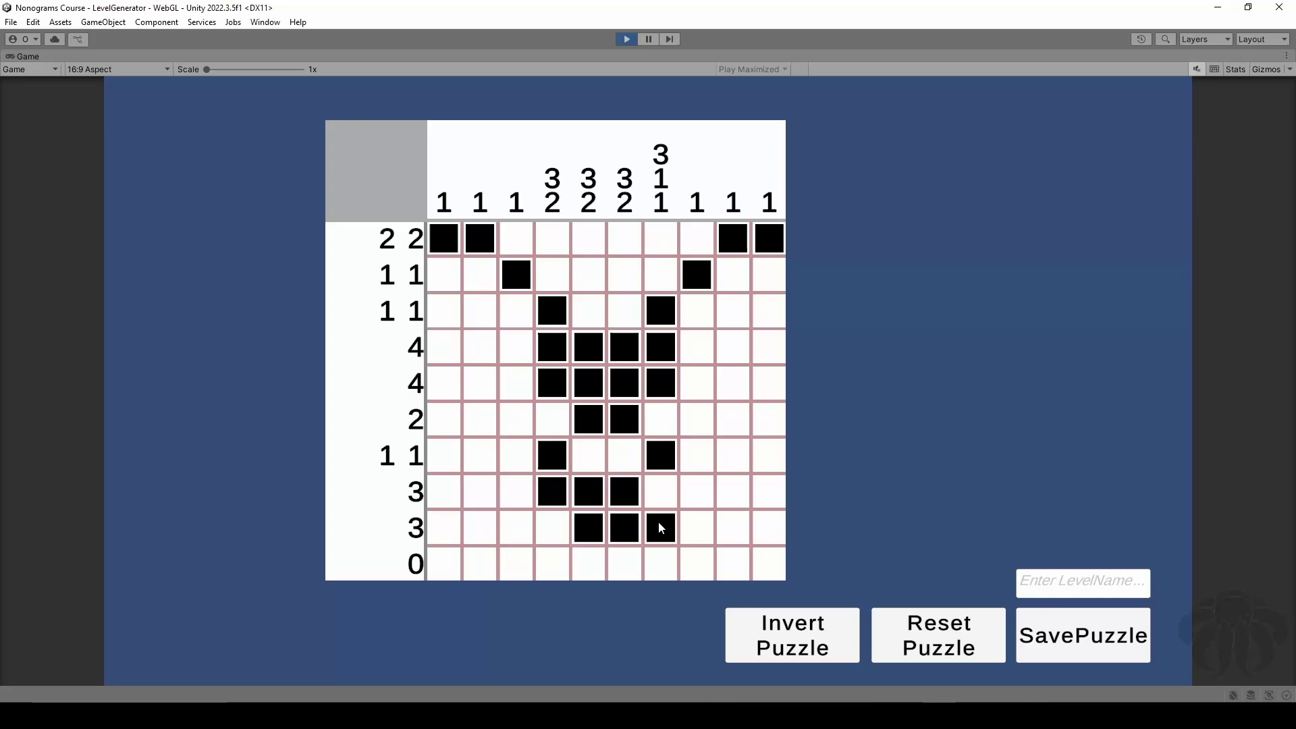
left_click(661, 492)
left_click(661, 528)
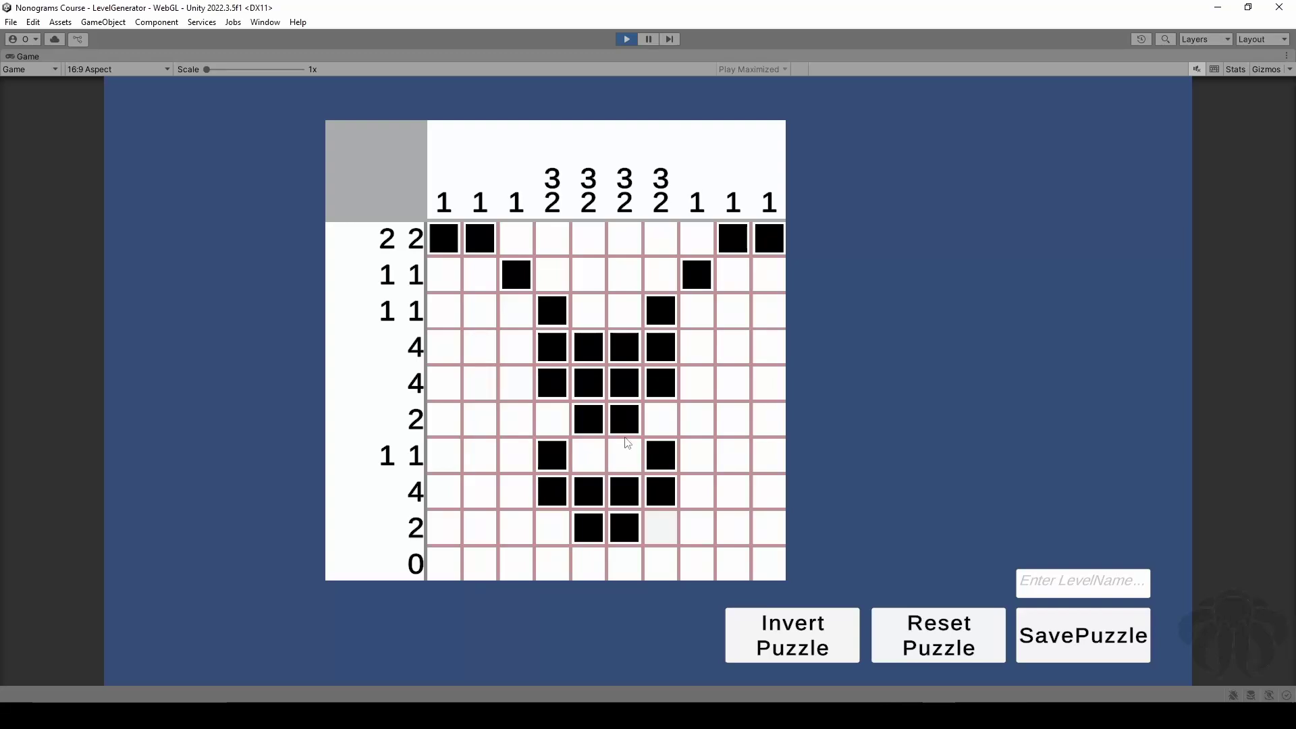
- Select the LevelName field, then use Reset Puzzle to empty the 10x10 generator grid
left_click(1081, 581)
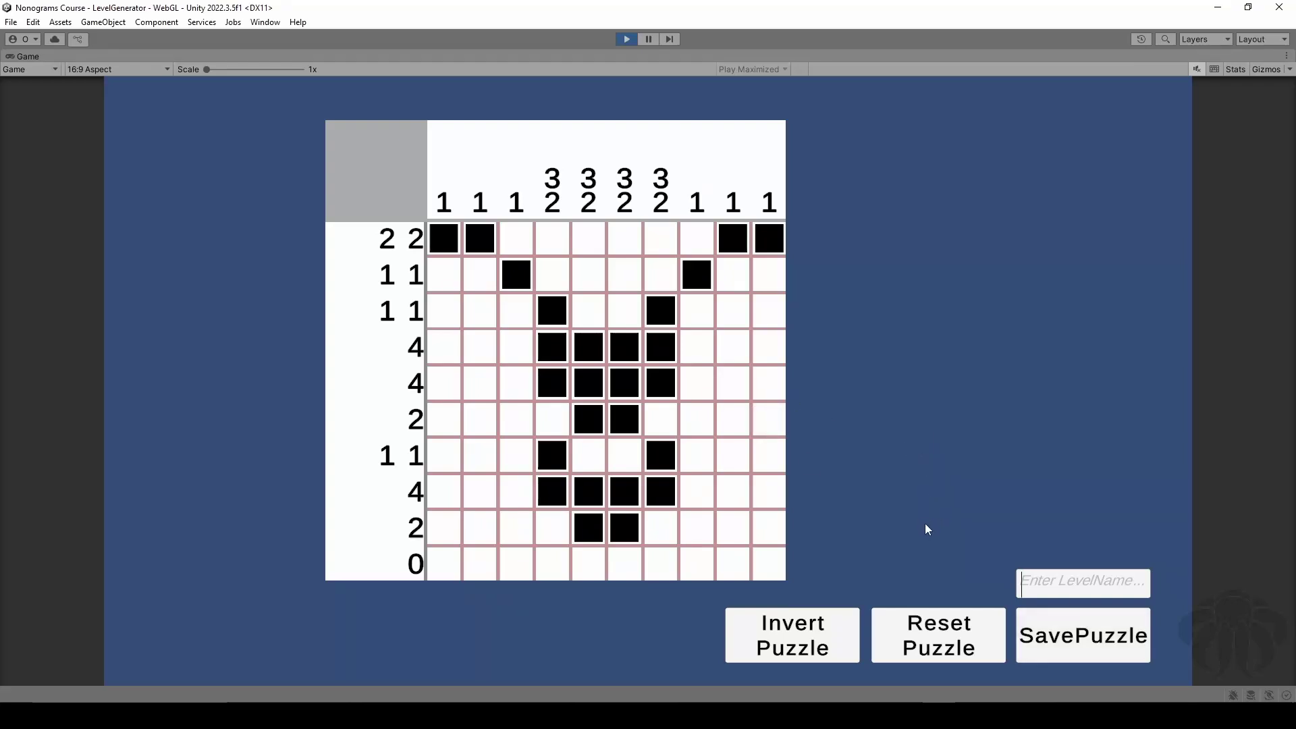
left_click(935, 615)
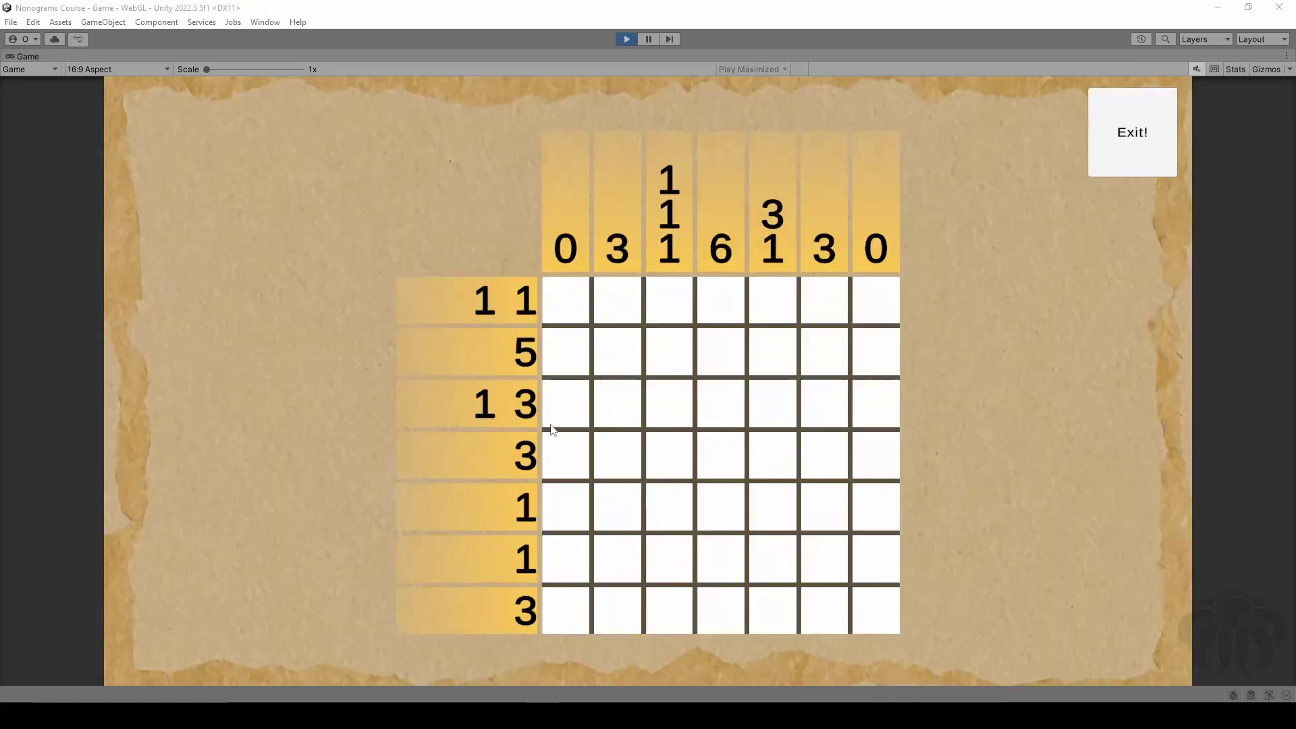
- Fill column 4 black in rows 2–6, leaving row 1 empty
left_click(728, 348)
left_click(720, 300)
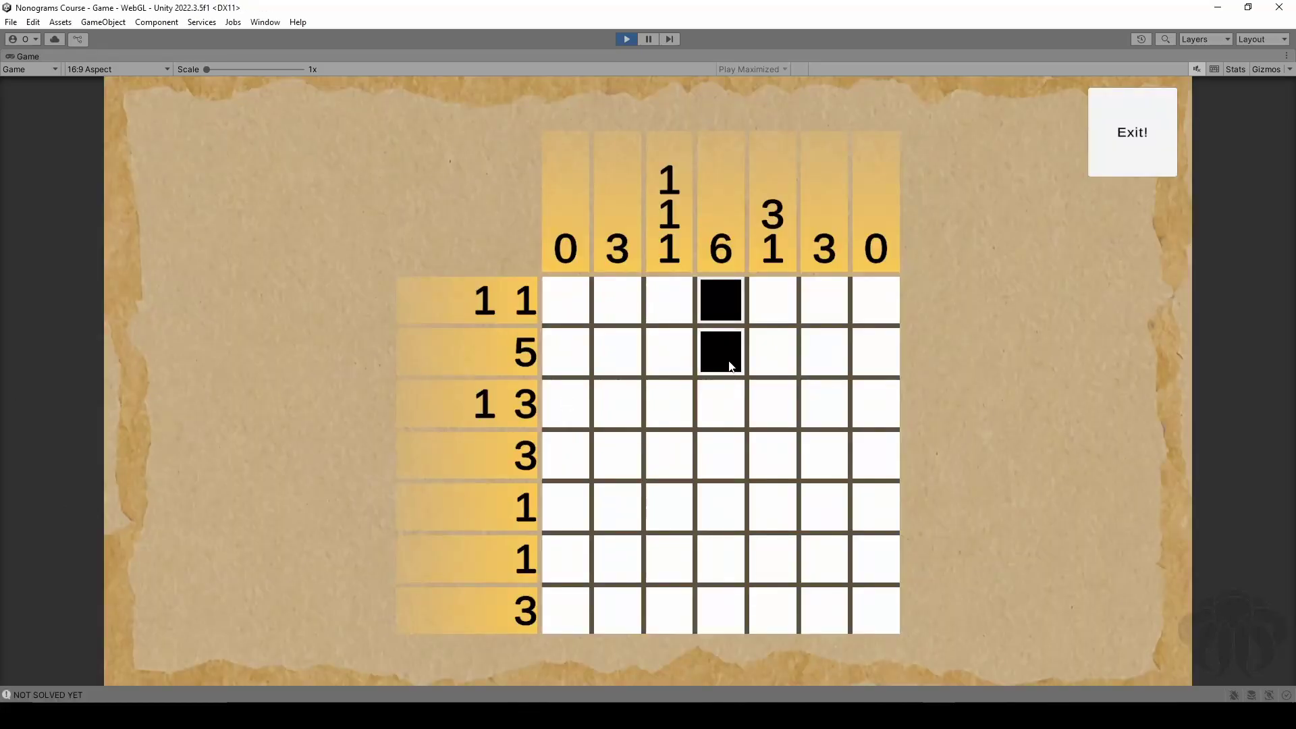
left_click(721, 300)
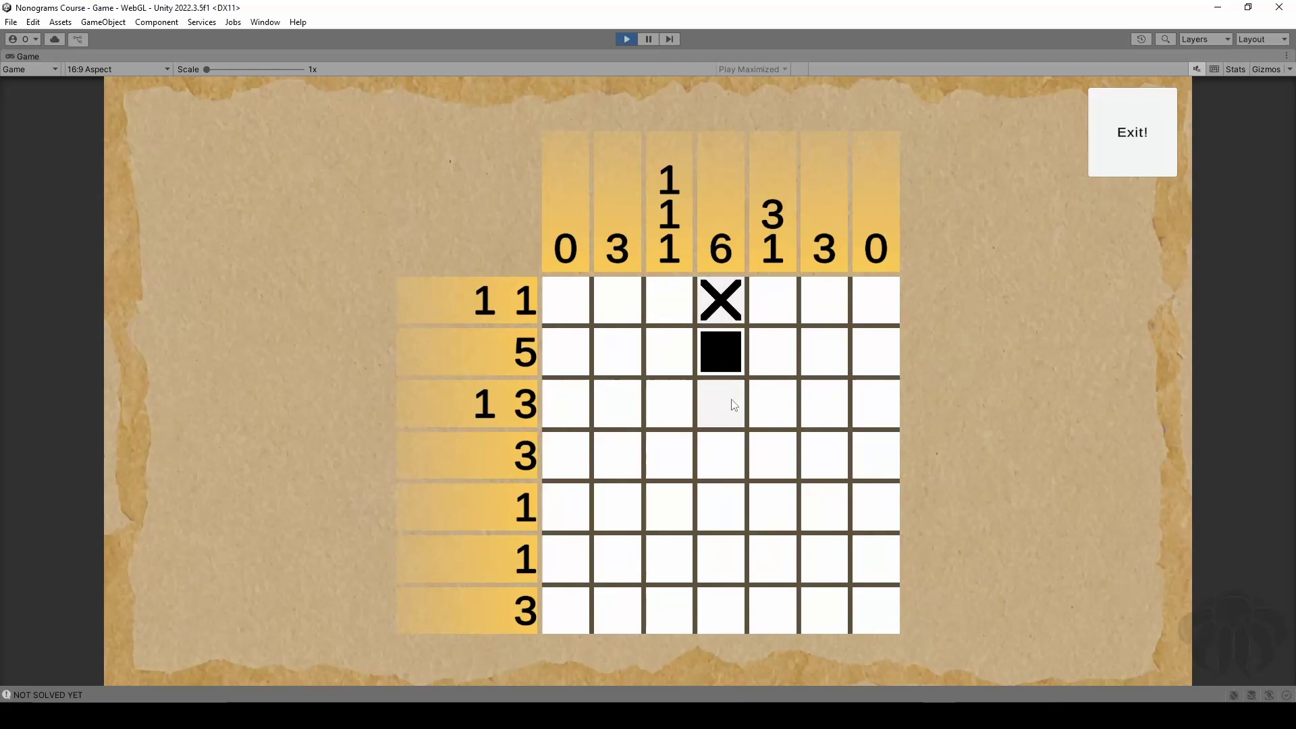
left_click(721, 403)
left_click_drag(722, 317, 720, 625)
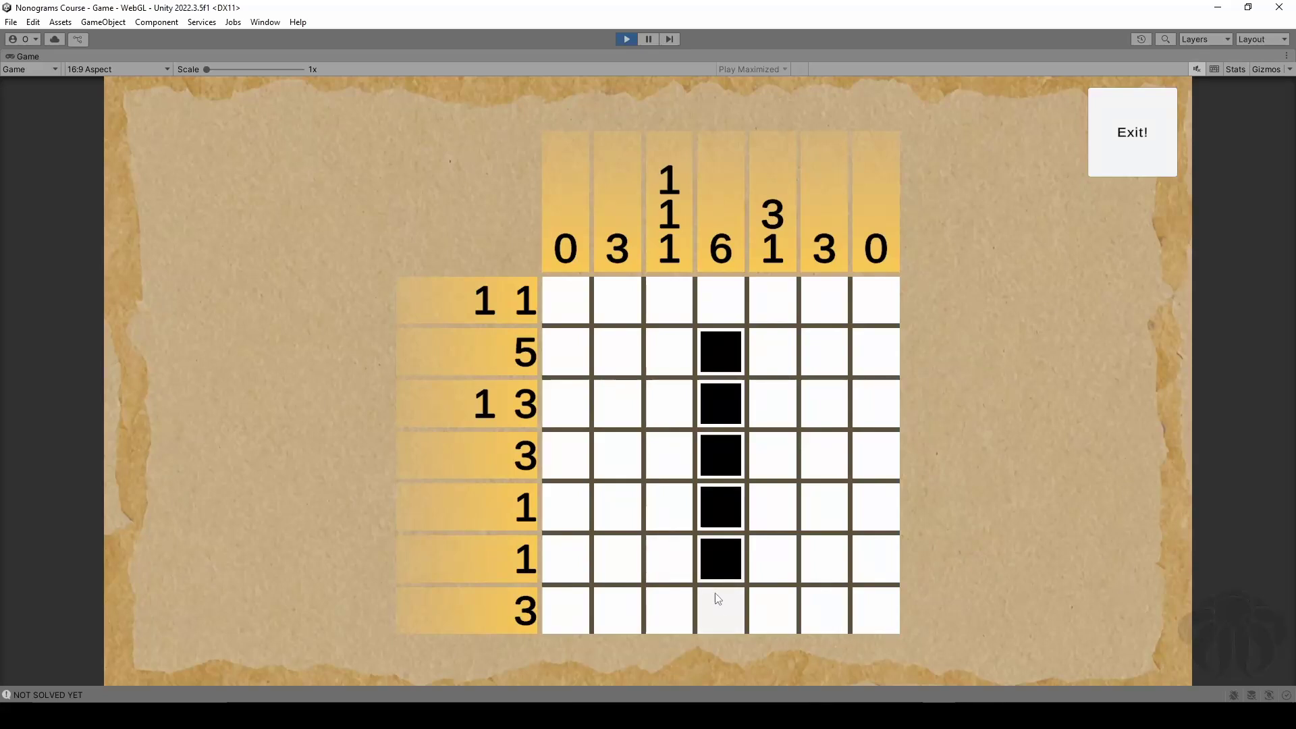
- Cross out all seven cells of column 1
right_click(564, 299)
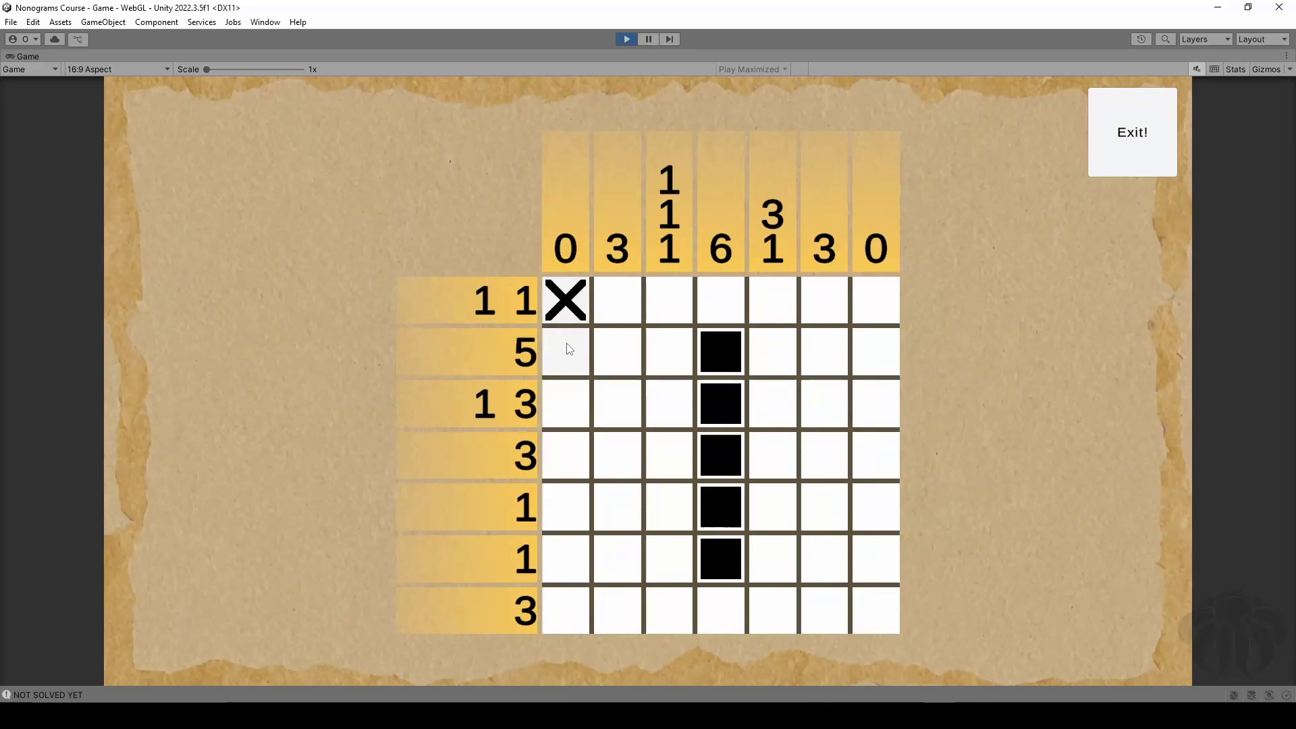
right_click(567, 344)
right_click(569, 405)
right_click(569, 466)
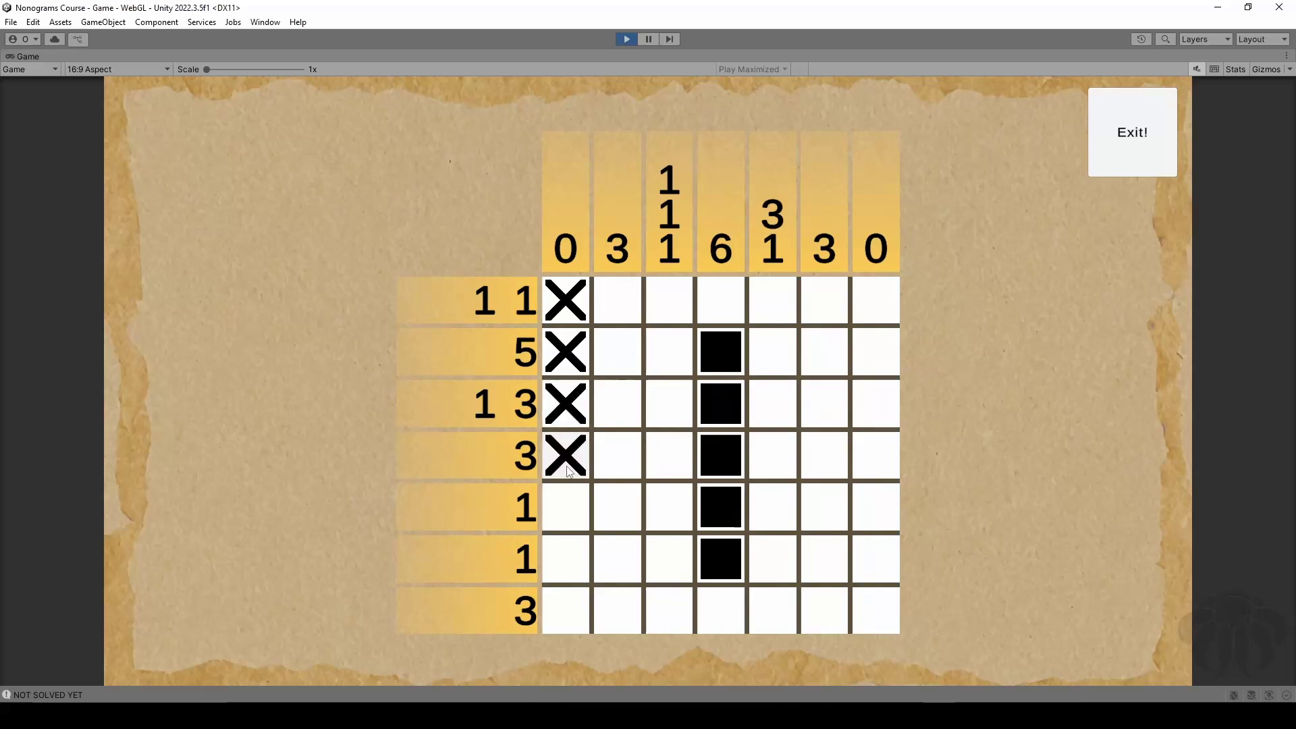
right_click(569, 507)
right_click(569, 559)
right_click(569, 621)
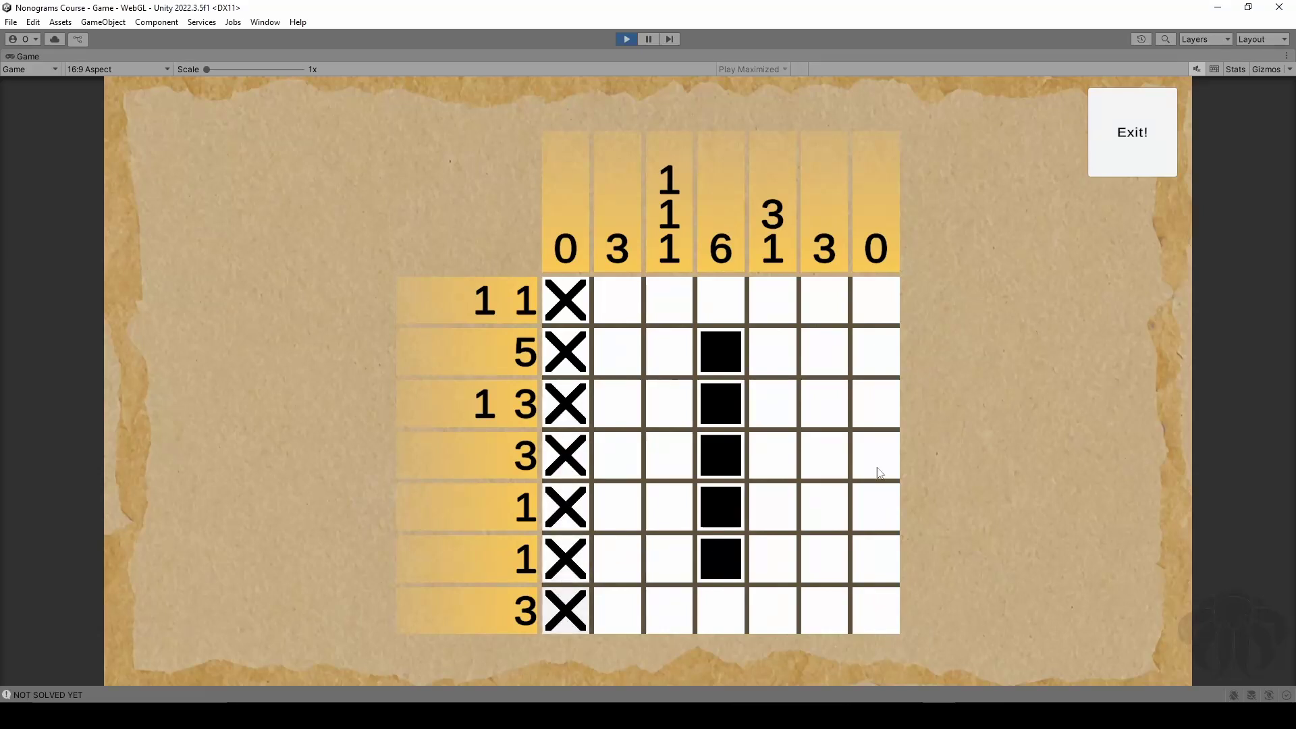
- Cross out all seven cells of column 7
right_click(895, 297)
right_click(891, 347)
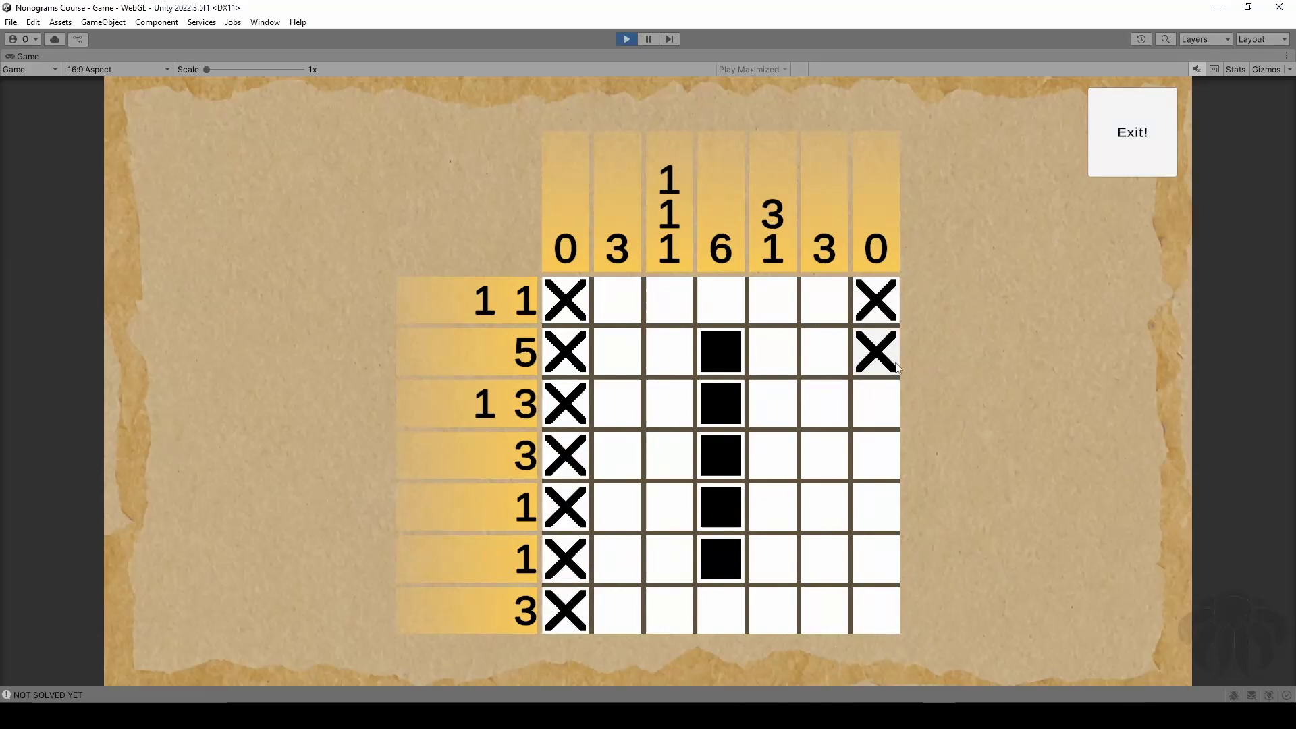
right_click(891, 416)
right_click(878, 454)
right_click(878, 507)
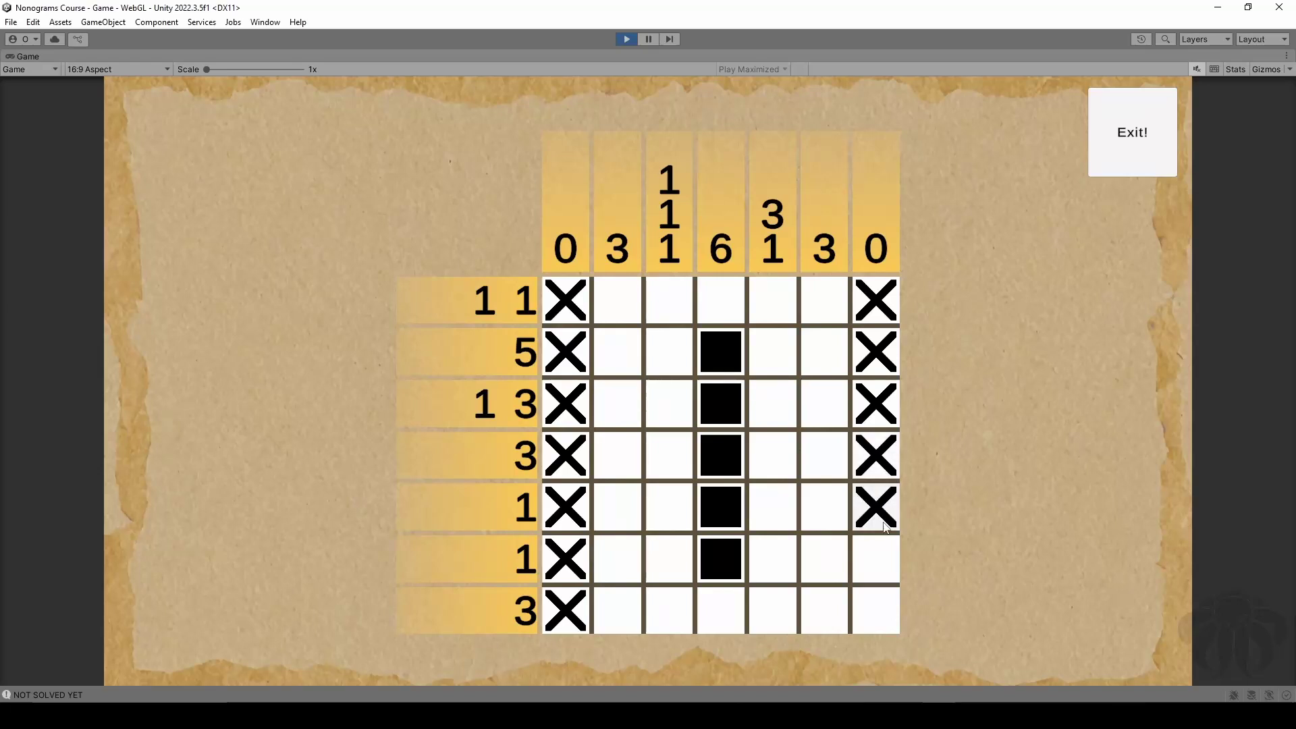
right_click(881, 563)
right_click(881, 570)
right_click(871, 614)
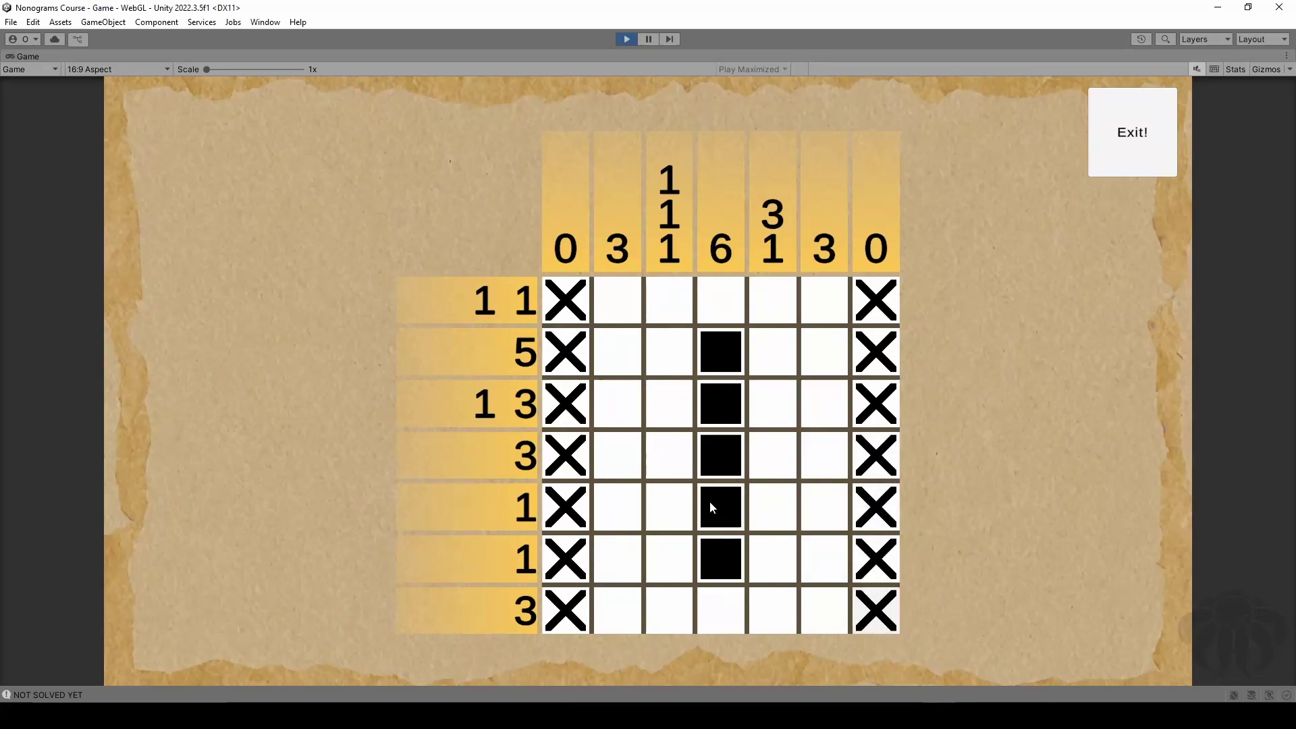
- Mark X on the empty cells of rows 5 and 6, columns 1–3 and 5–6
left_click(635, 514)
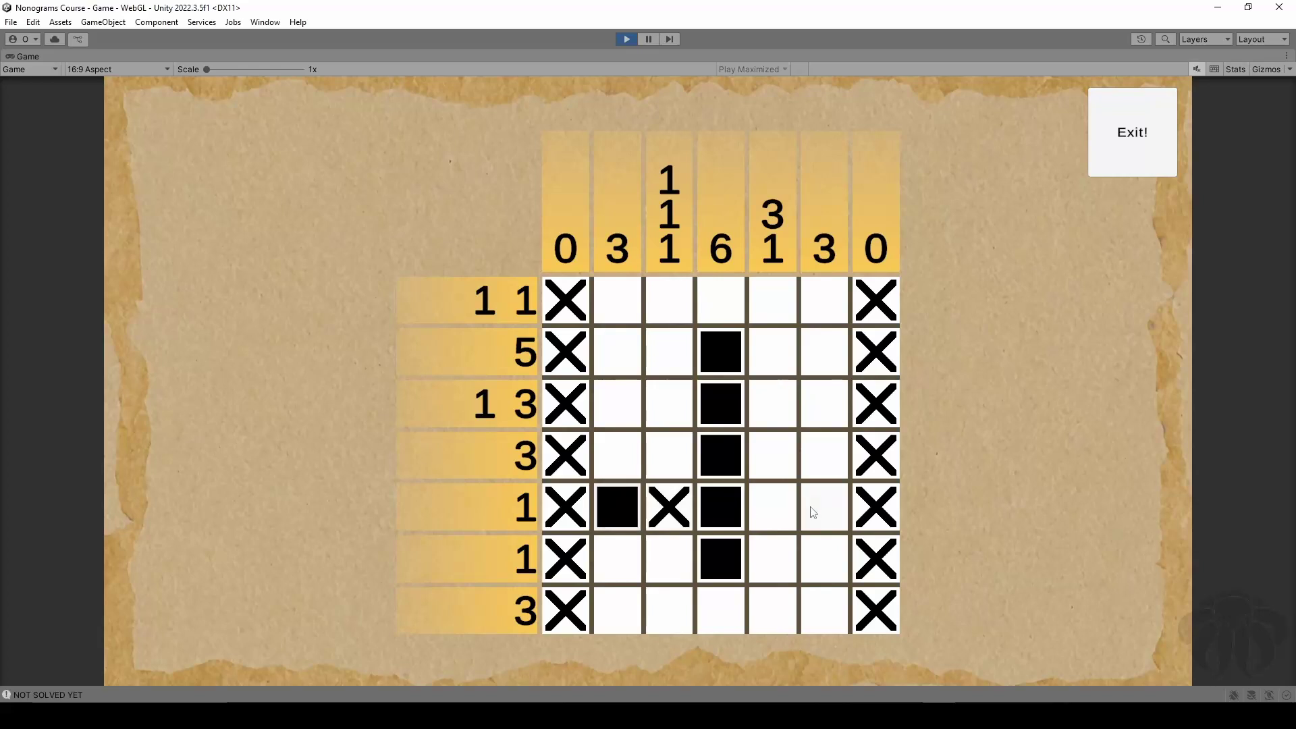
right_click(586, 509)
right_click(614, 508)
left_click(582, 510)
right_click(586, 511)
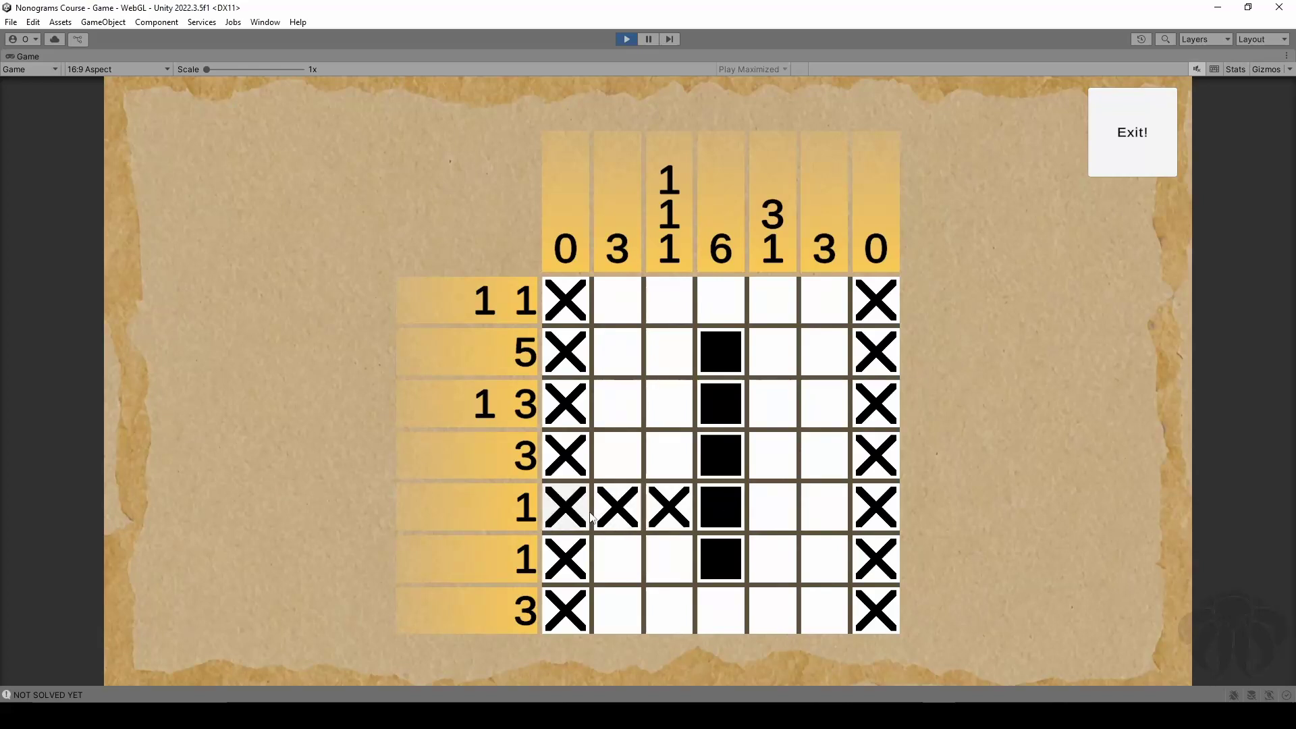
right_click(774, 508)
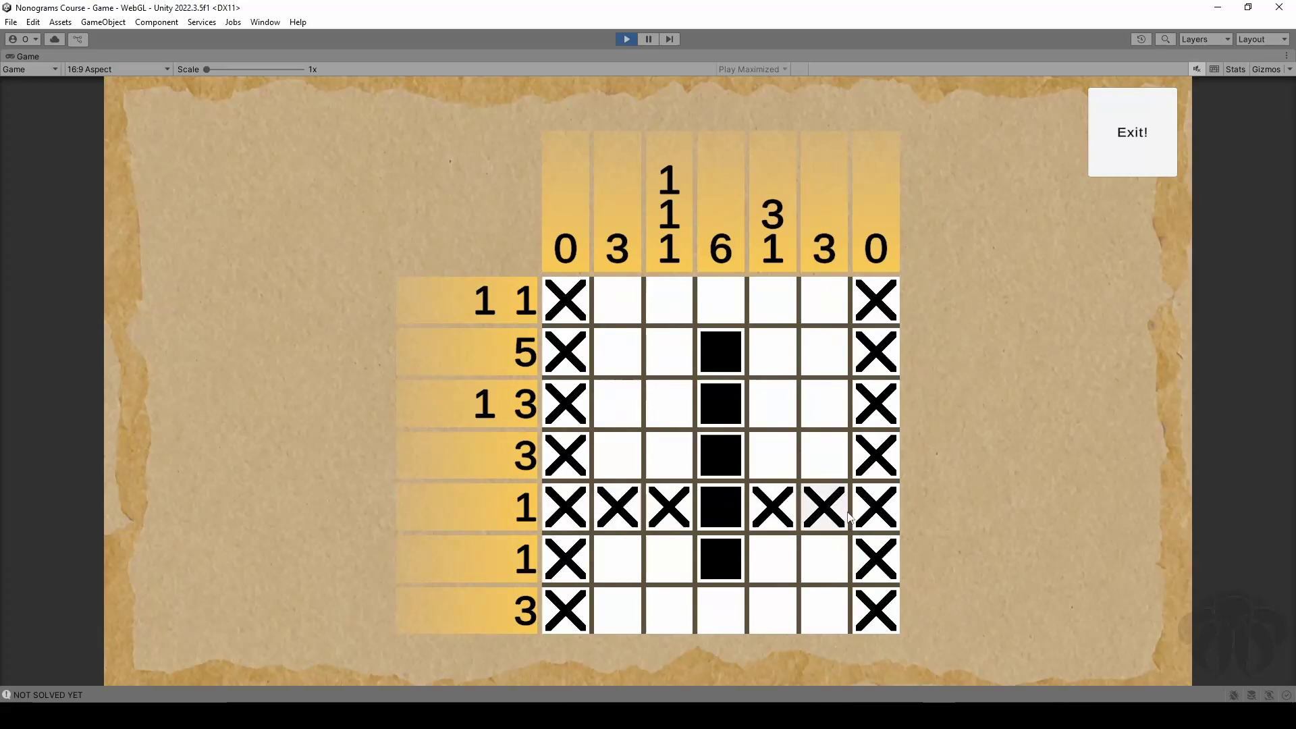
right_click(658, 558)
right_click(623, 561)
right_click(785, 564)
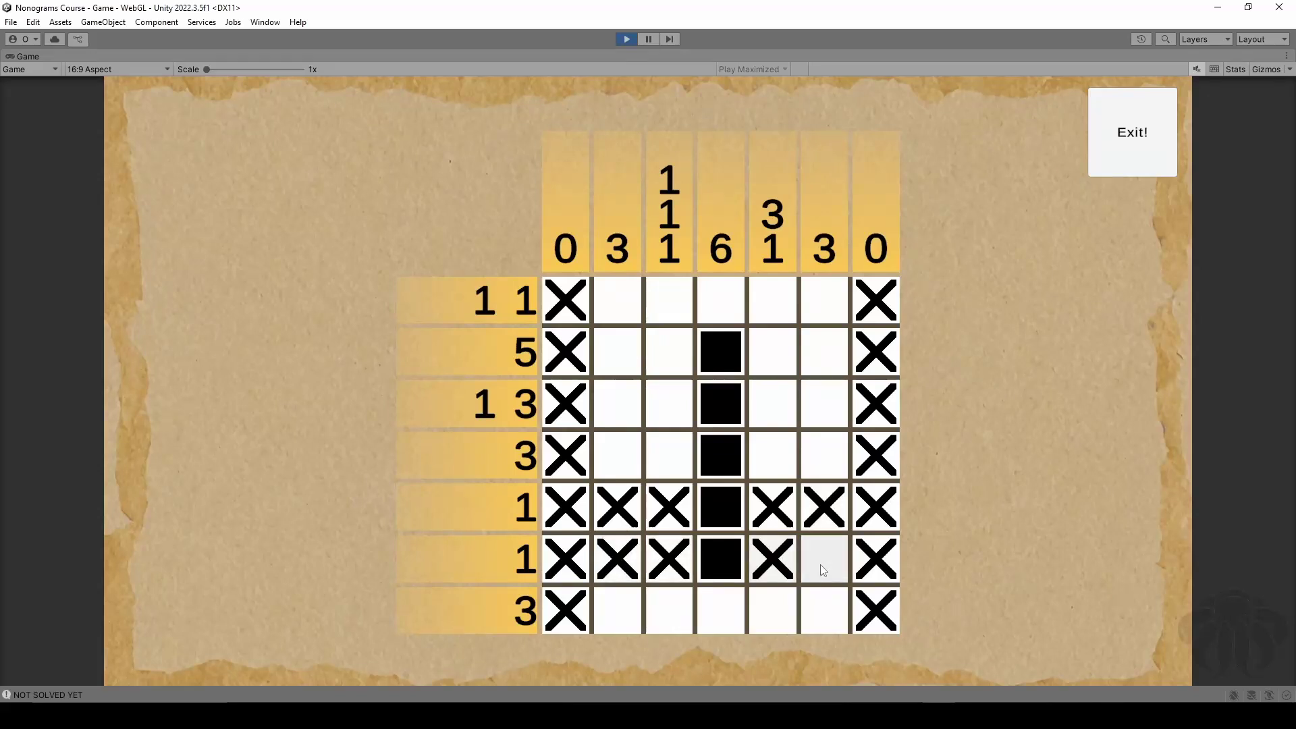
right_click(823, 567)
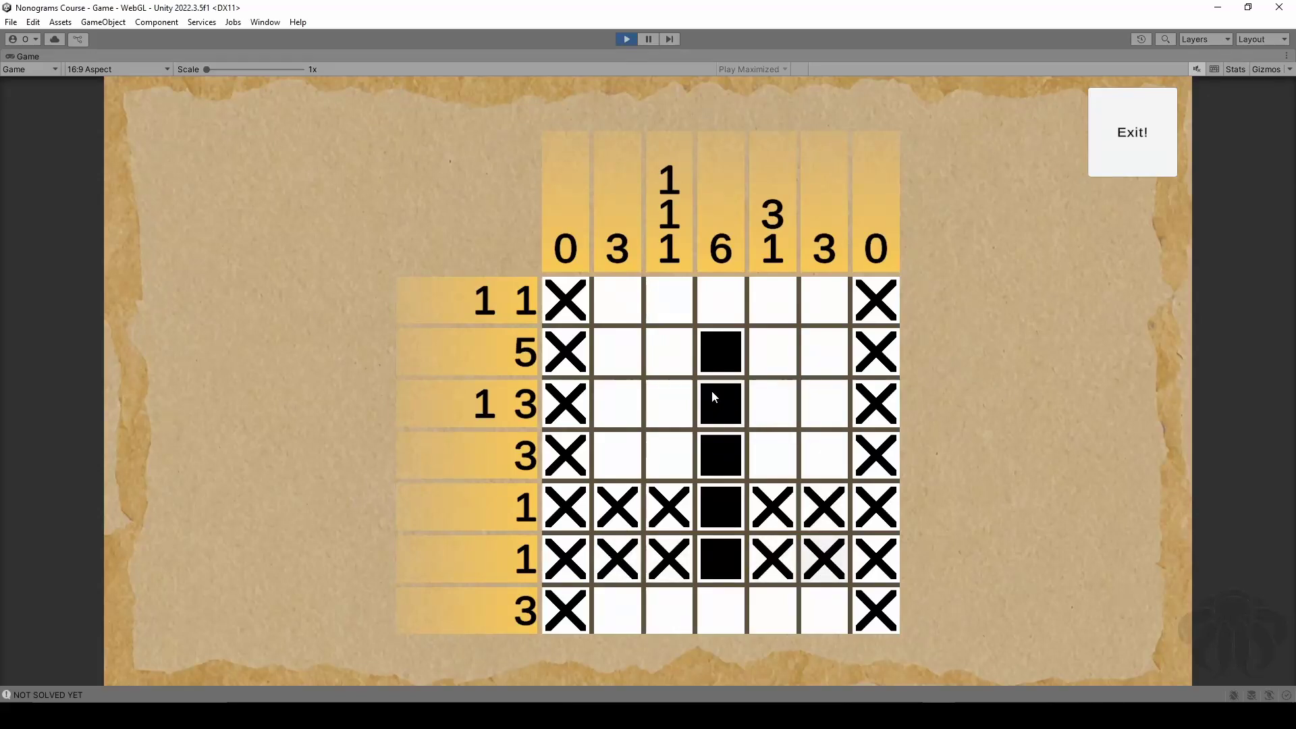
- Fill the remaining cells in rows 1–4 and row 7 columns 3–5 to solve the puzzle
mouse_move(631, 357)
left_mouse_down()
mouse_move(769, 353)
mouse_move(458, 485)
left_mouse_up()
left_click(696, 455)
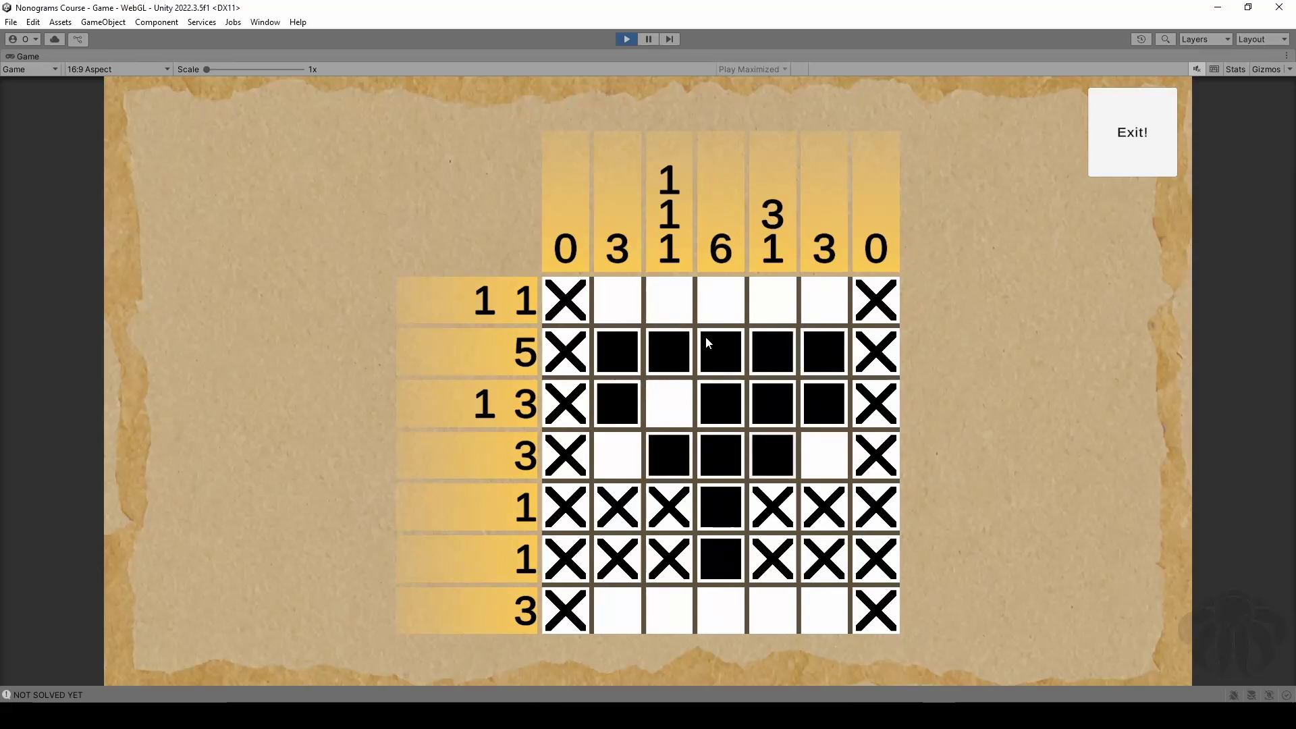
left_click(617, 301)
left_click(825, 306)
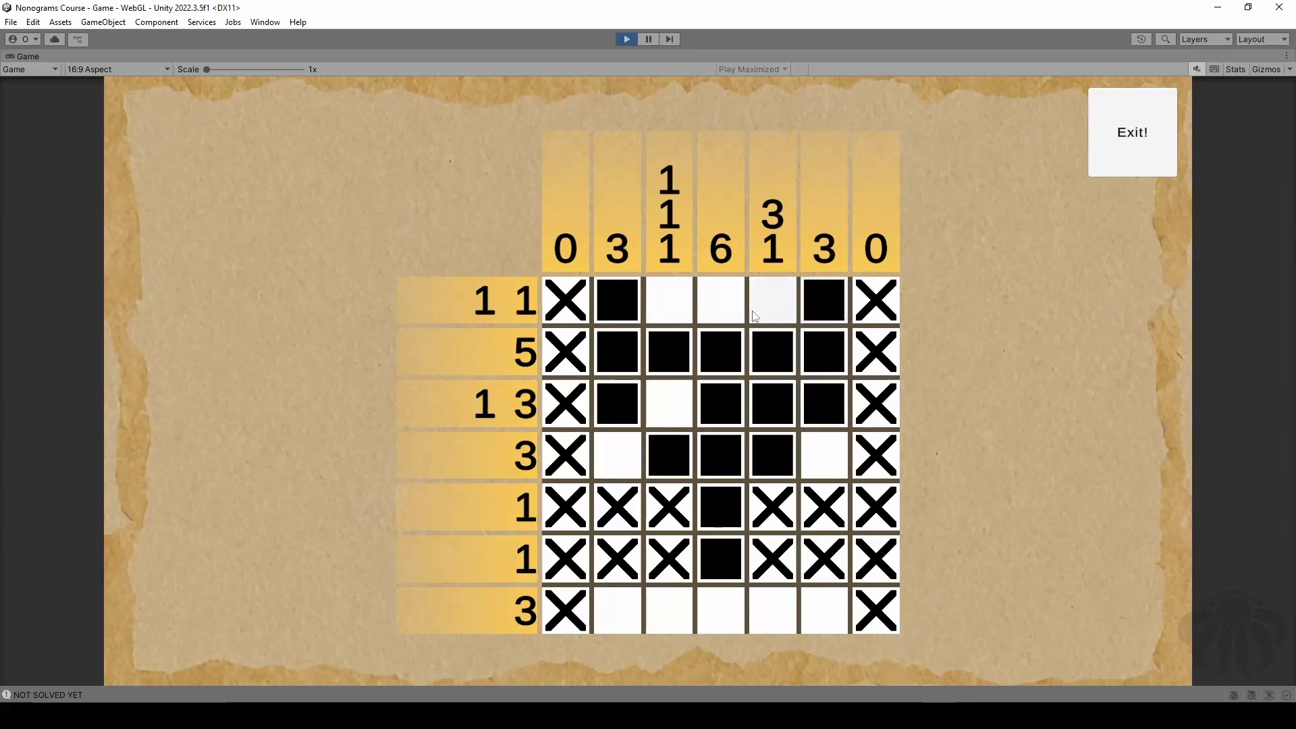
left_click(729, 303)
right_click(730, 301)
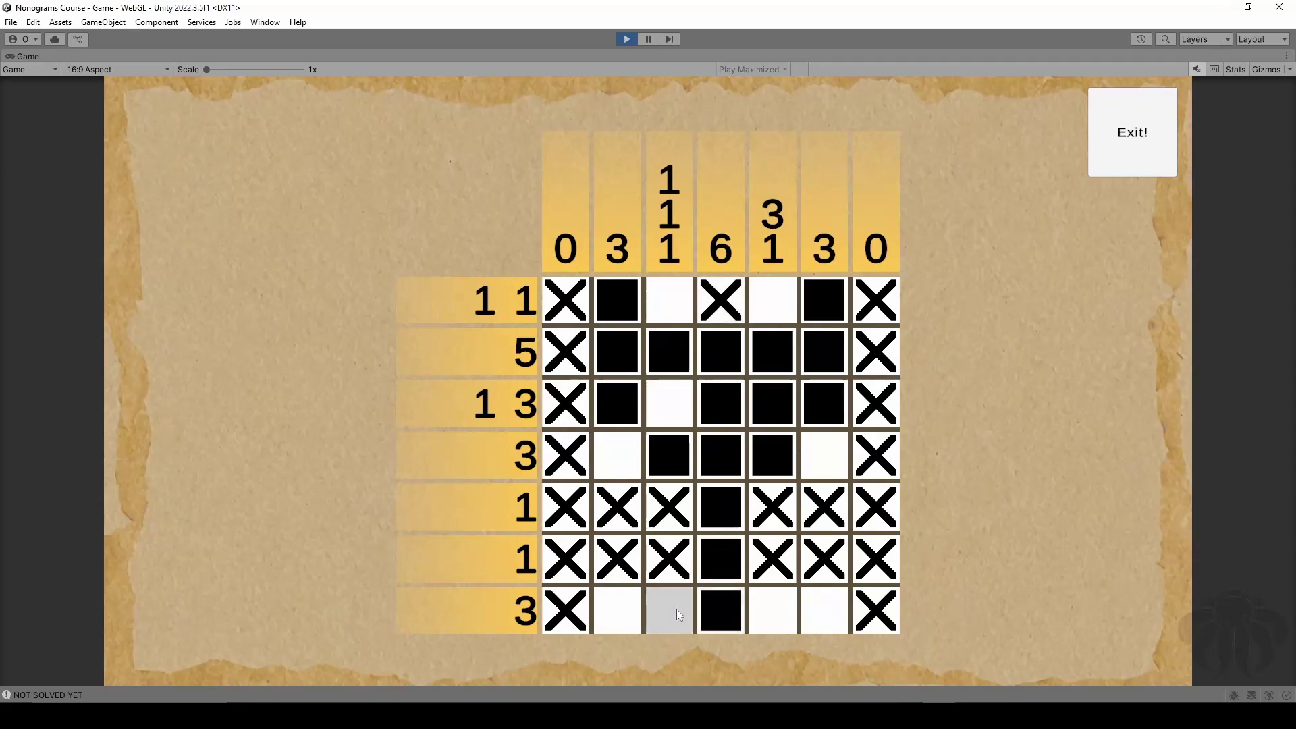
left_click_drag(677, 609, 763, 614)
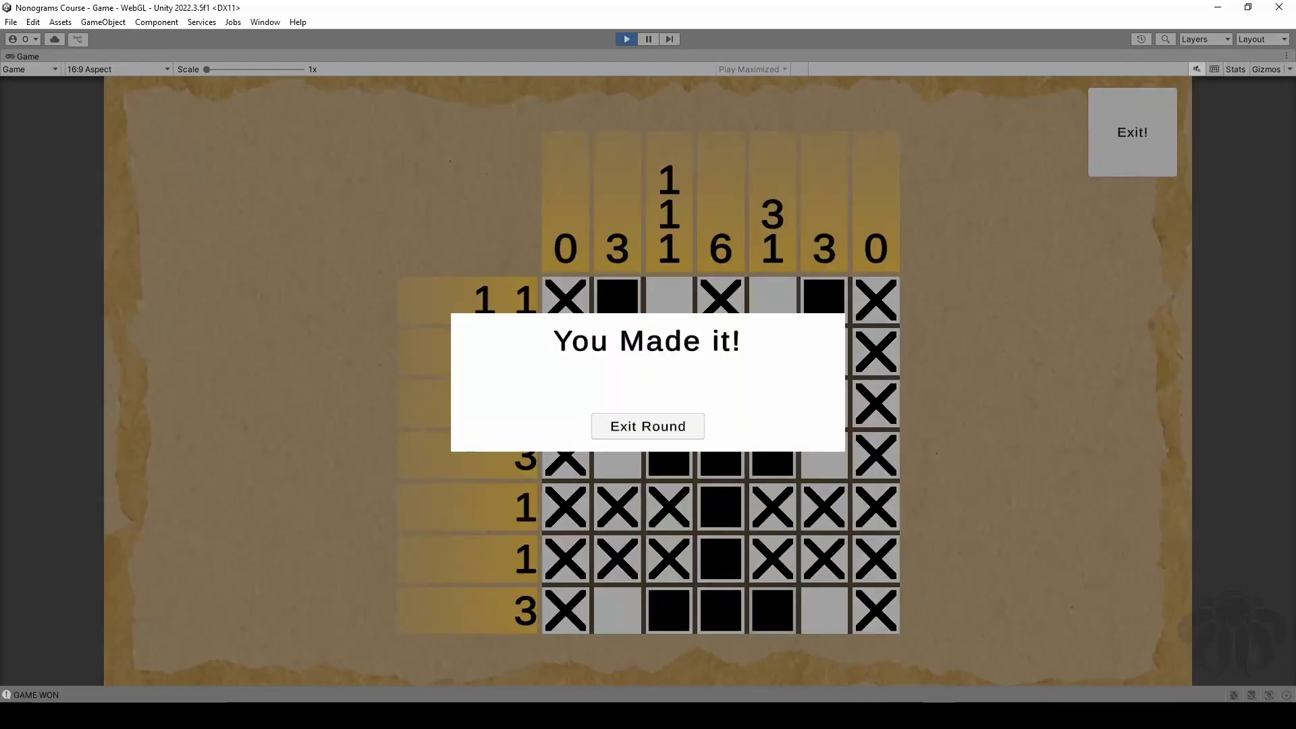